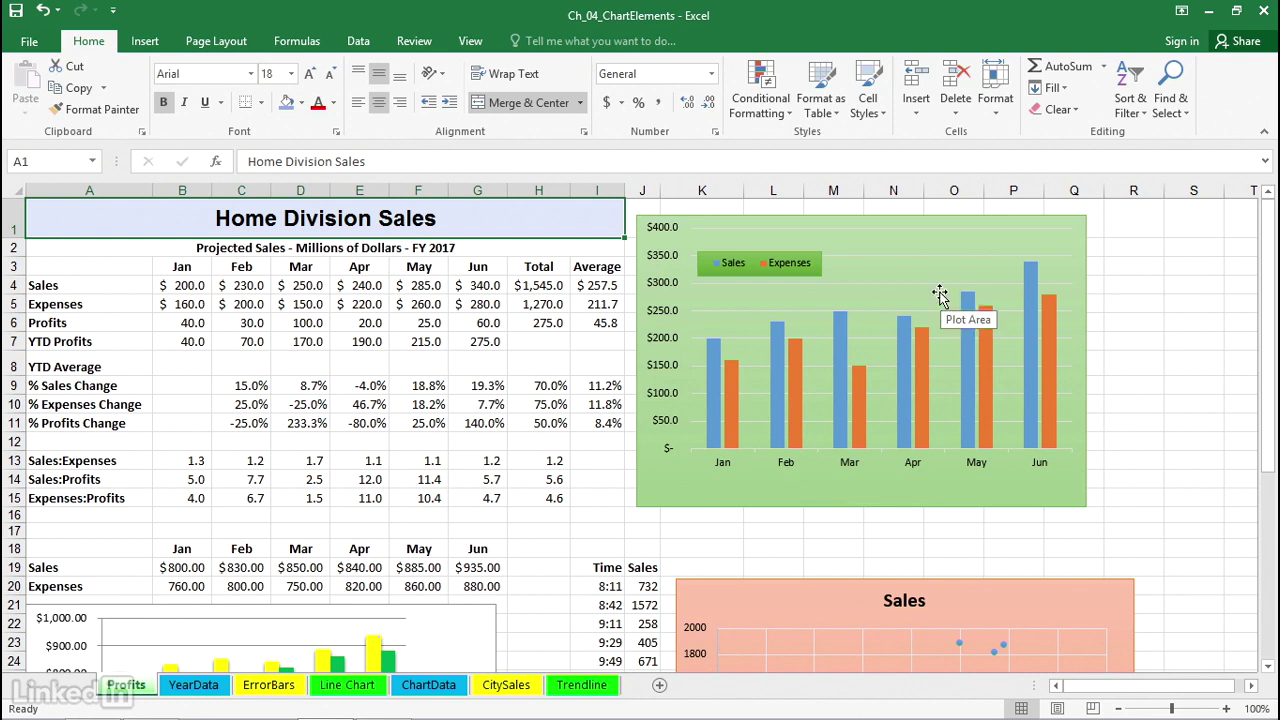
- Open the axis formatting options for the vertical axis of the green Sales and Expenses column chart
left_click(755, 301)
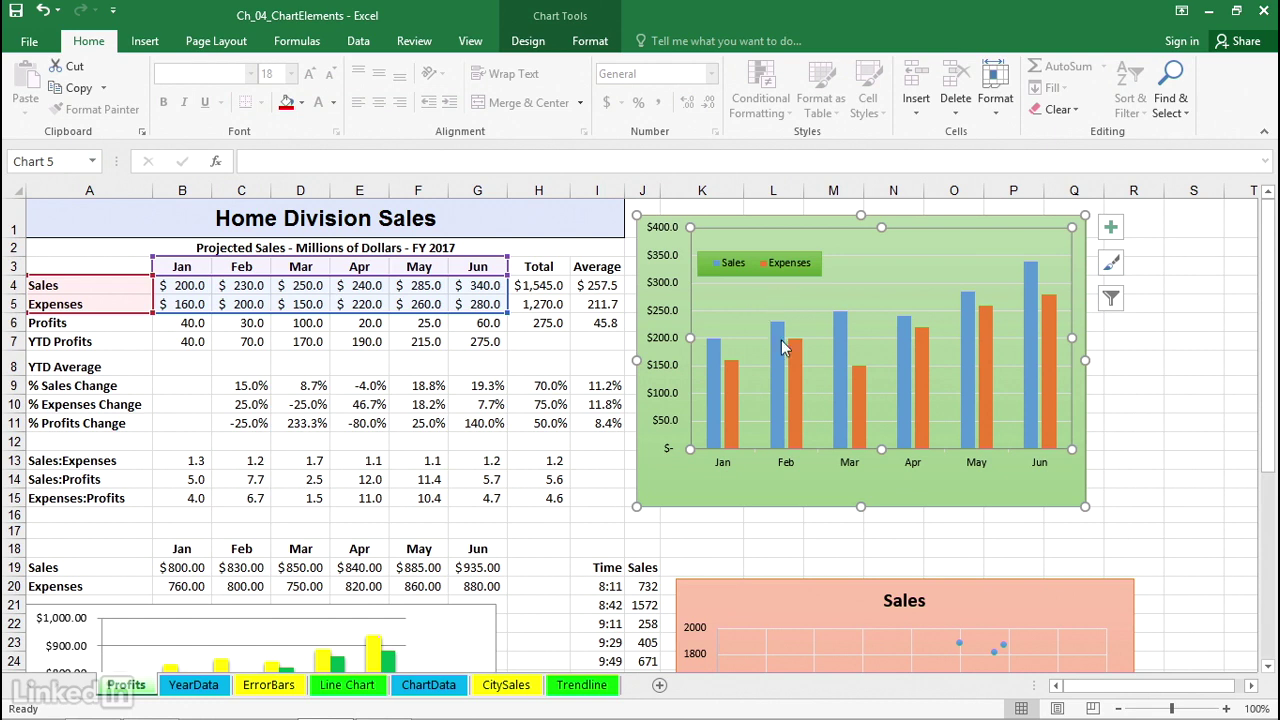
mouse_move(786, 363)
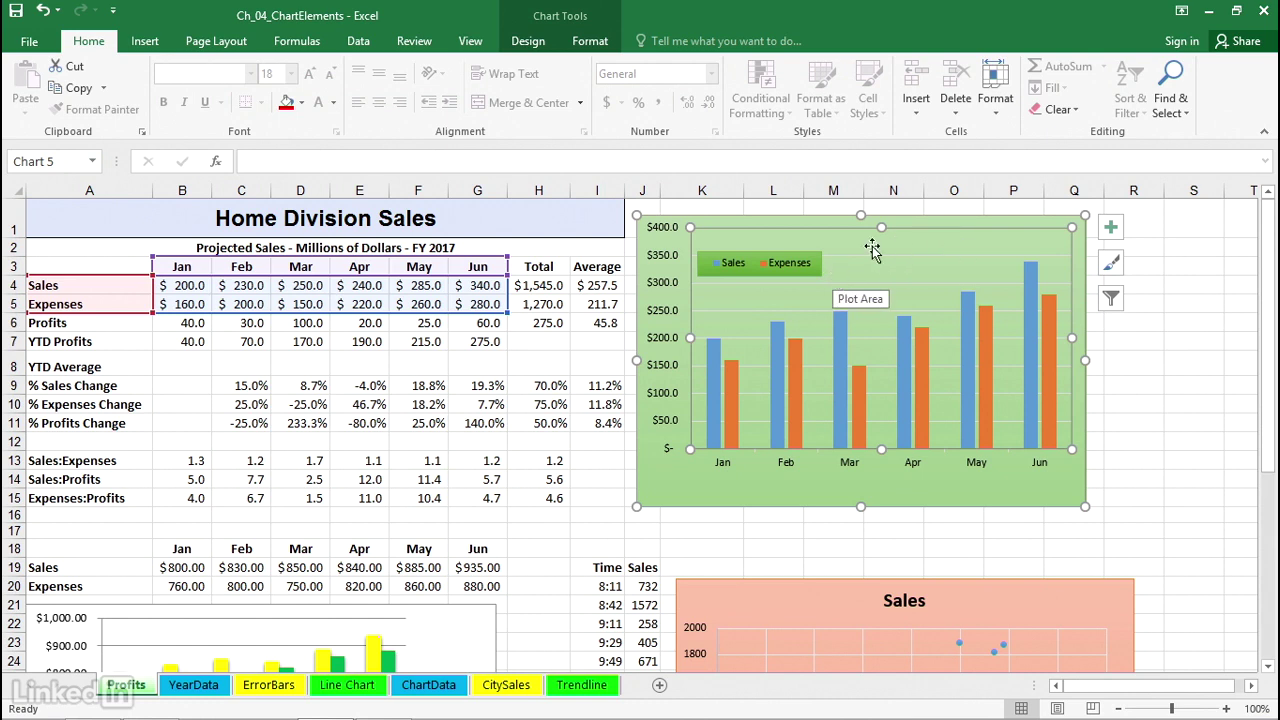
double_click(663, 287)
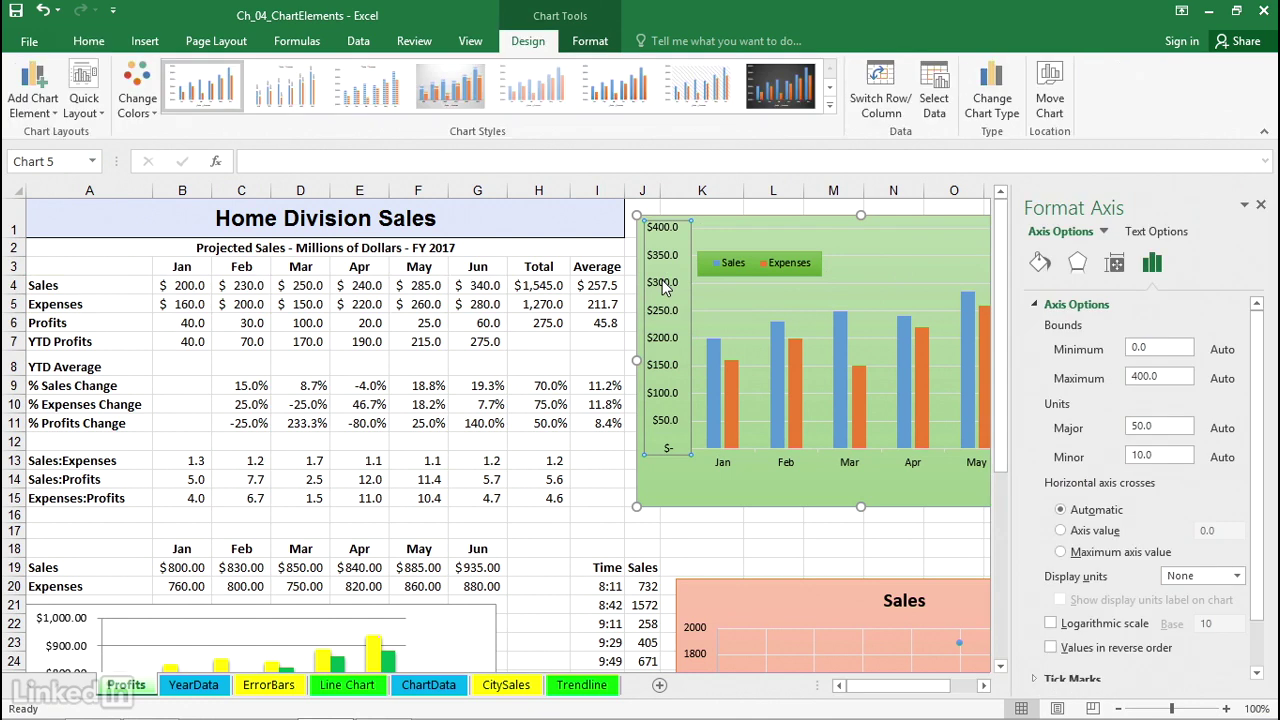
left_click(983, 686)
left_click(983, 686)
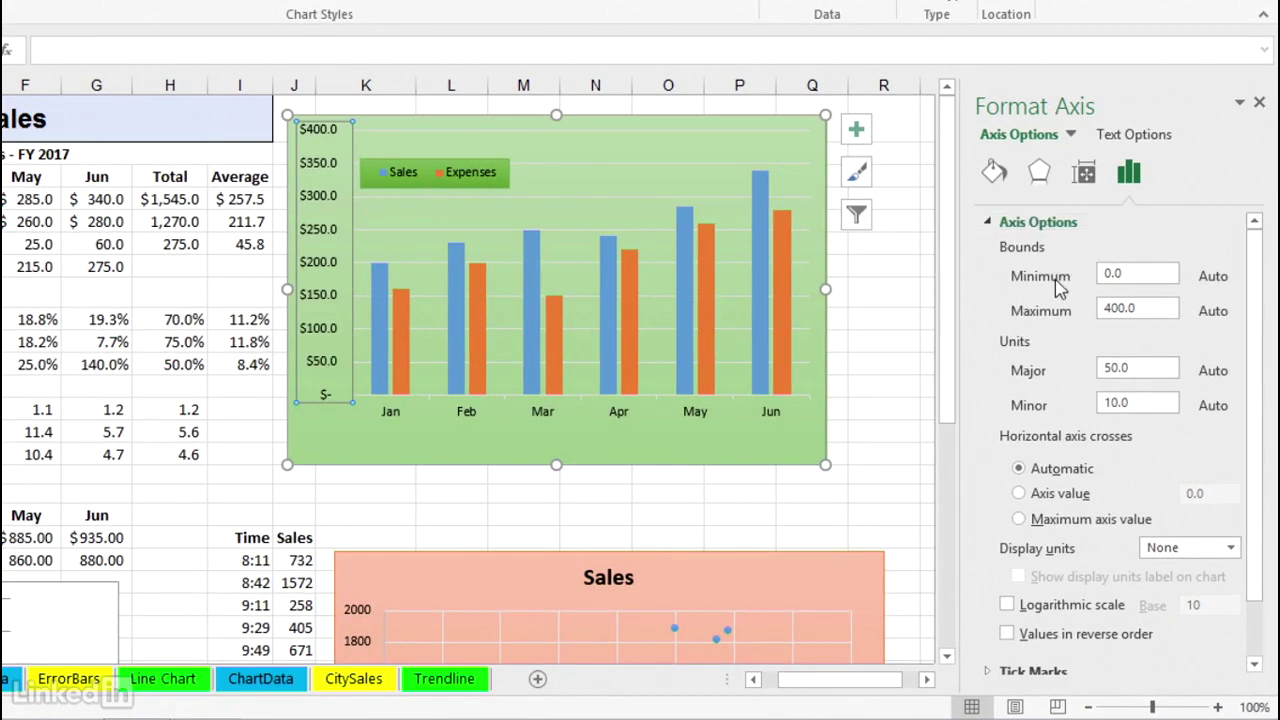
- Set the vertical axis maximum bound to 500, and reset that bound to automatic
double_click(1144, 308)
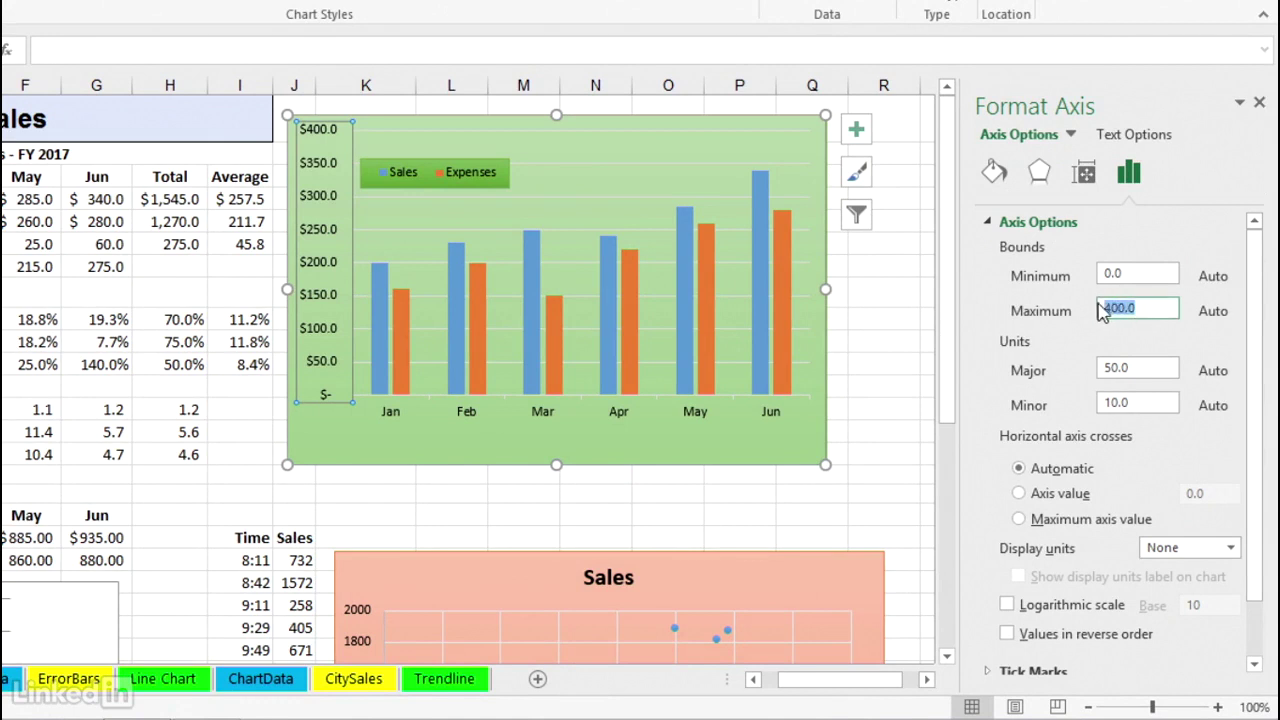
type("500")
left_click(1113, 271)
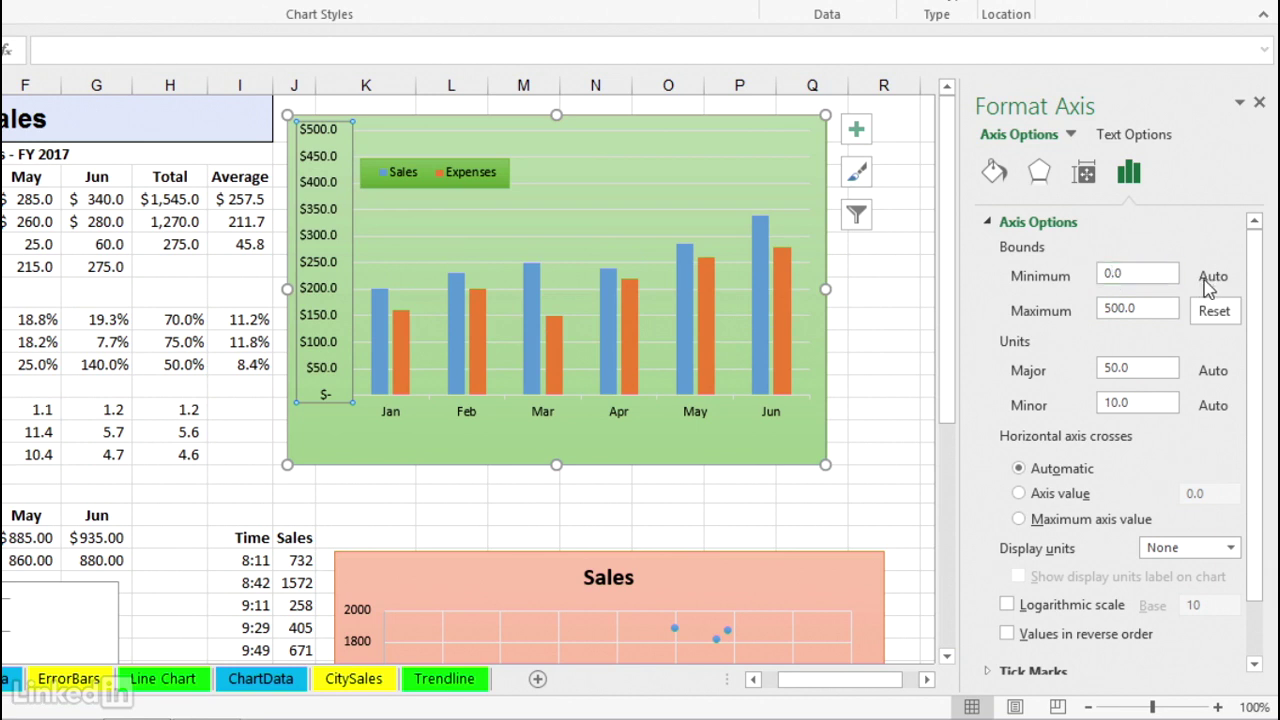
left_click(1214, 313)
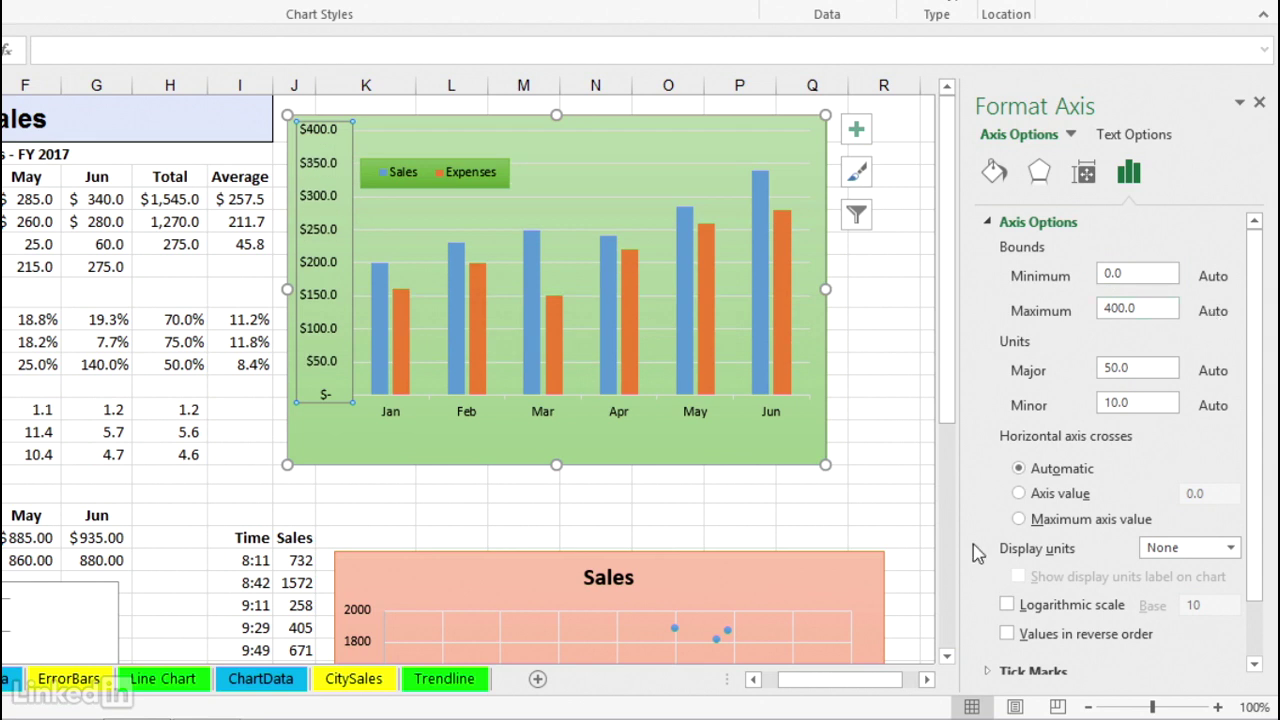
- Change the June Sales value in cell G4 to 370
left_click_drag(840, 690, 826, 692)
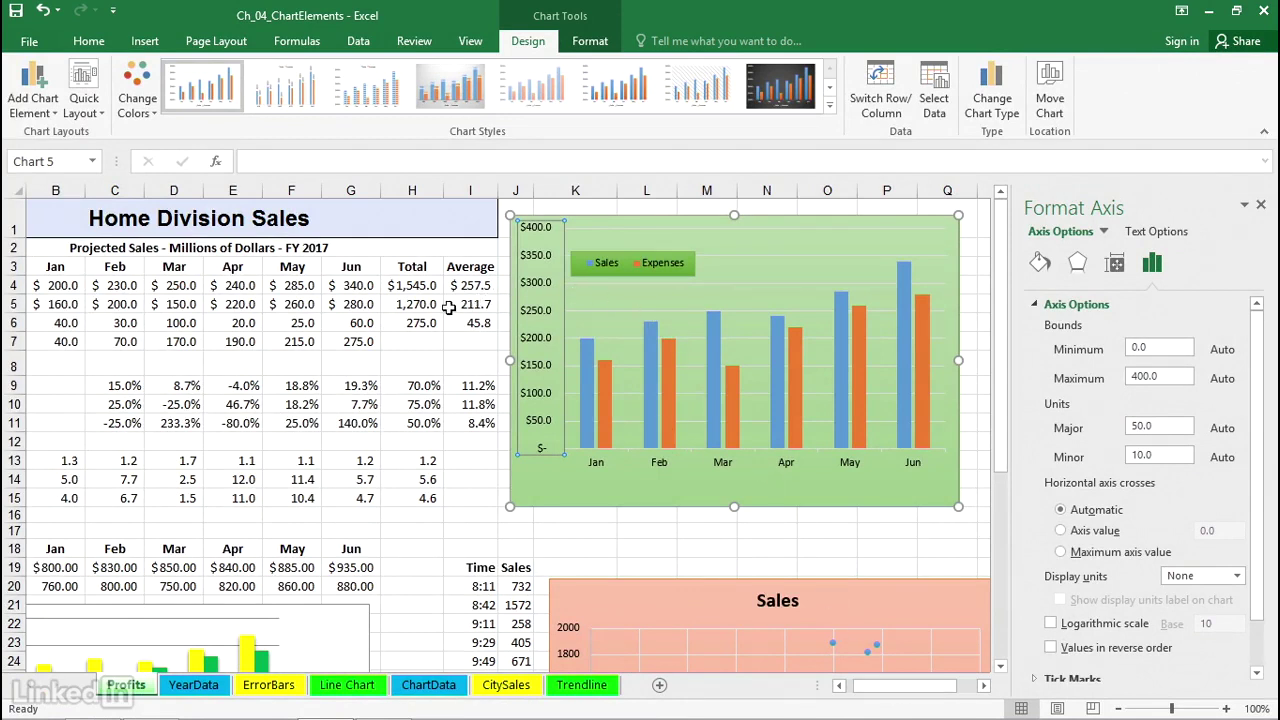
left_click(356, 286)
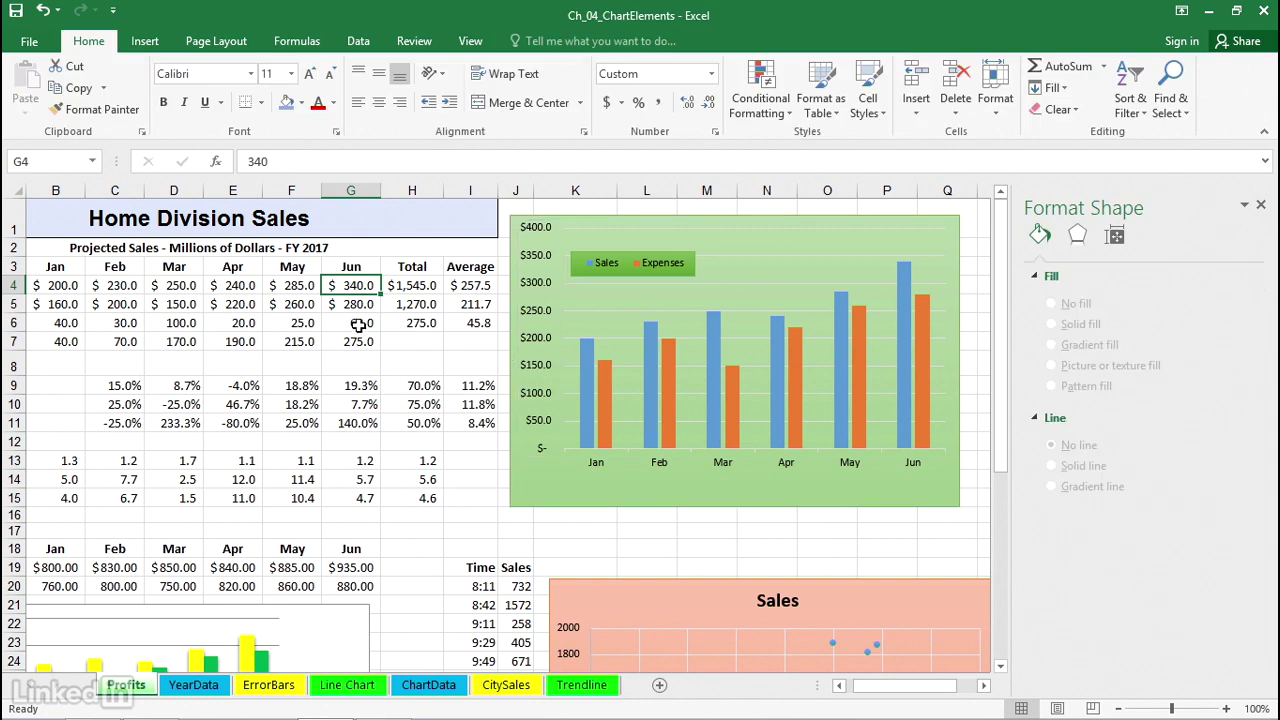
type("37")
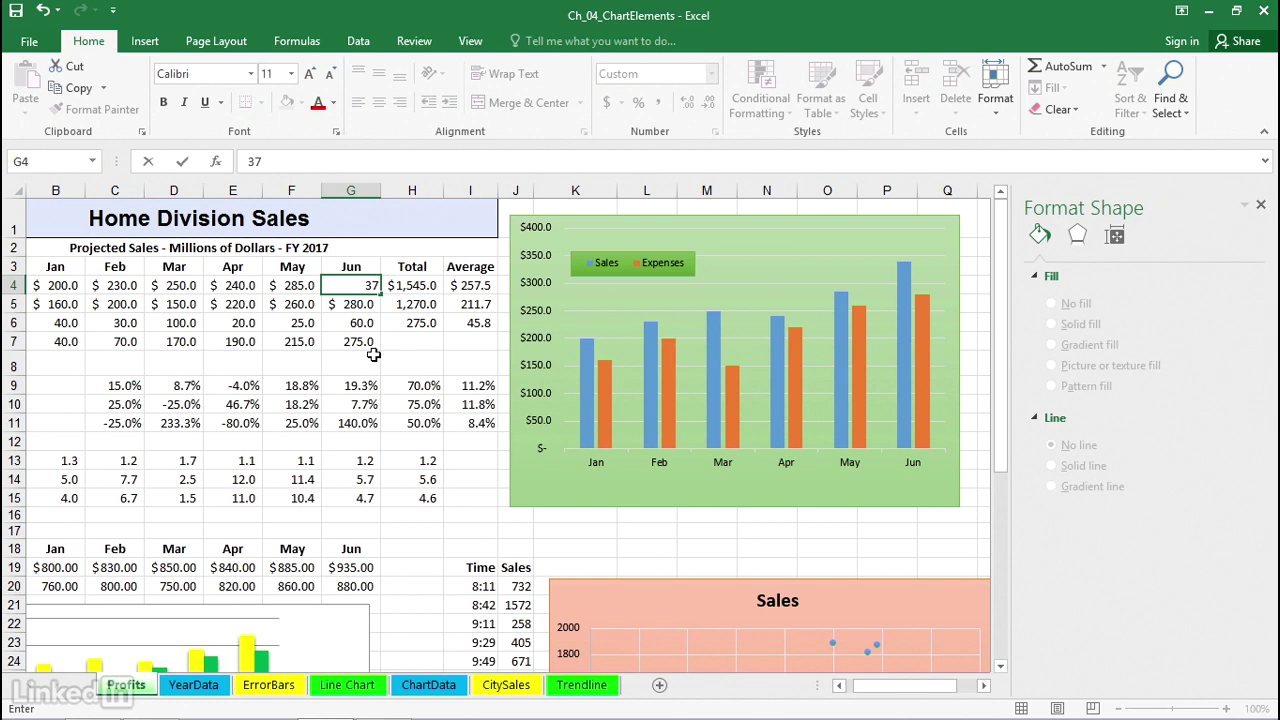
type("0")
key("Return")
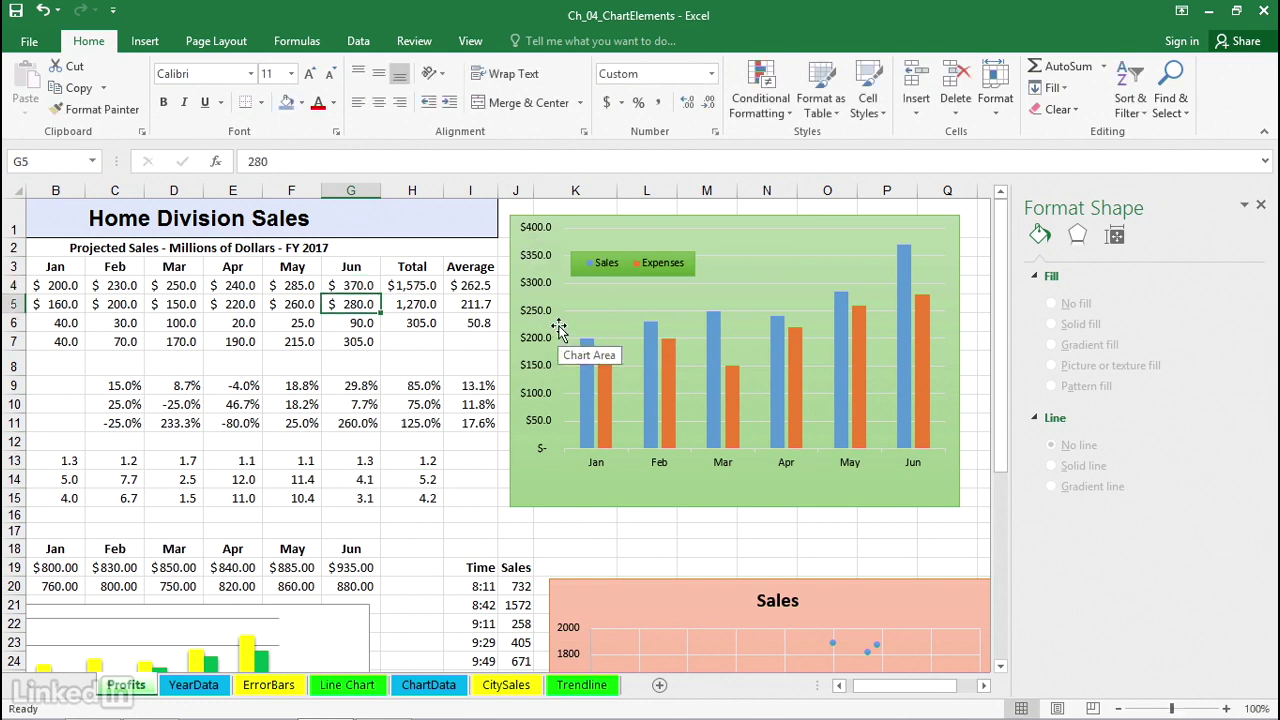
- Raise the June Sales value in G4 to 380 and then to 390 to test the chart's automatic scale
left_click(368, 285)
type("380")
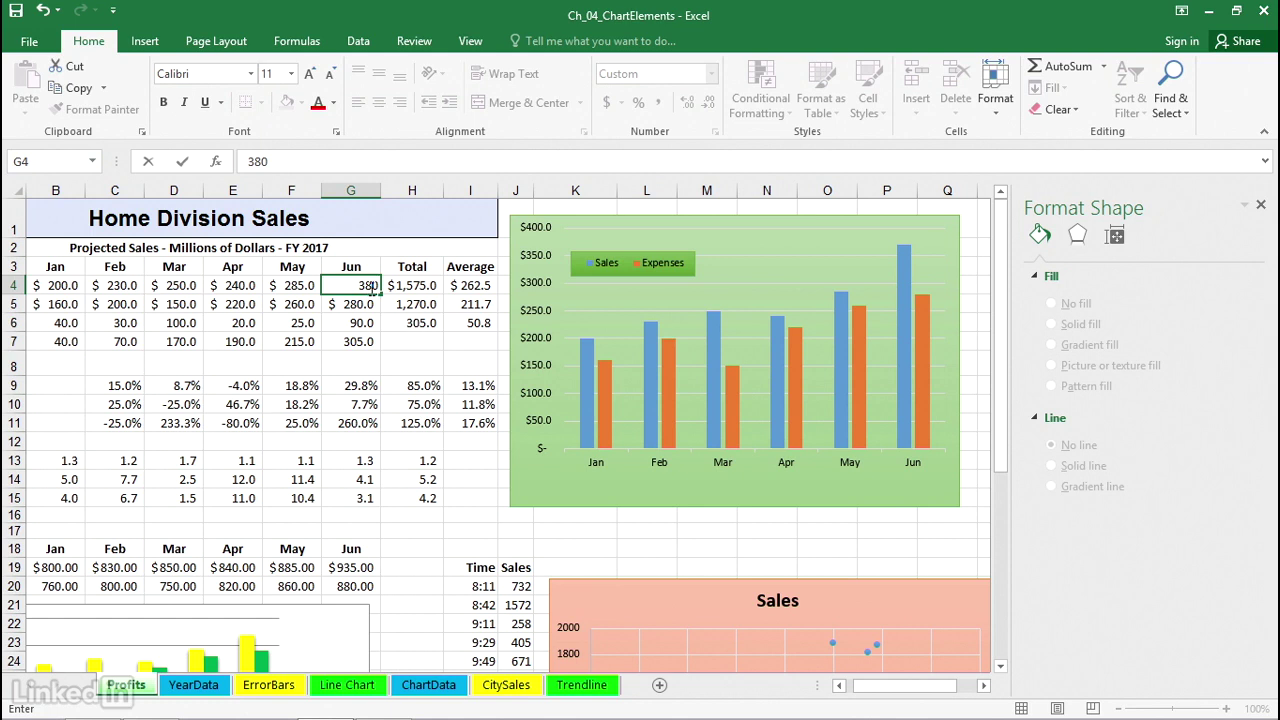
key("Return")
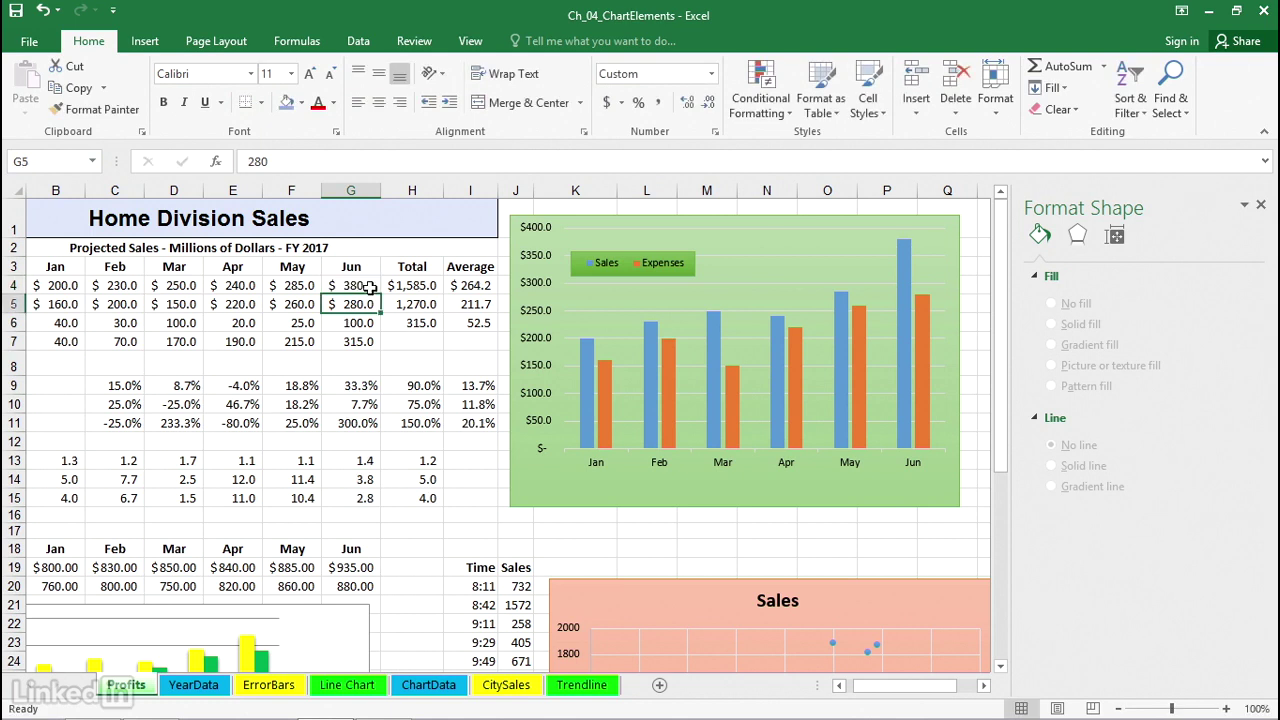
left_click(373, 286)
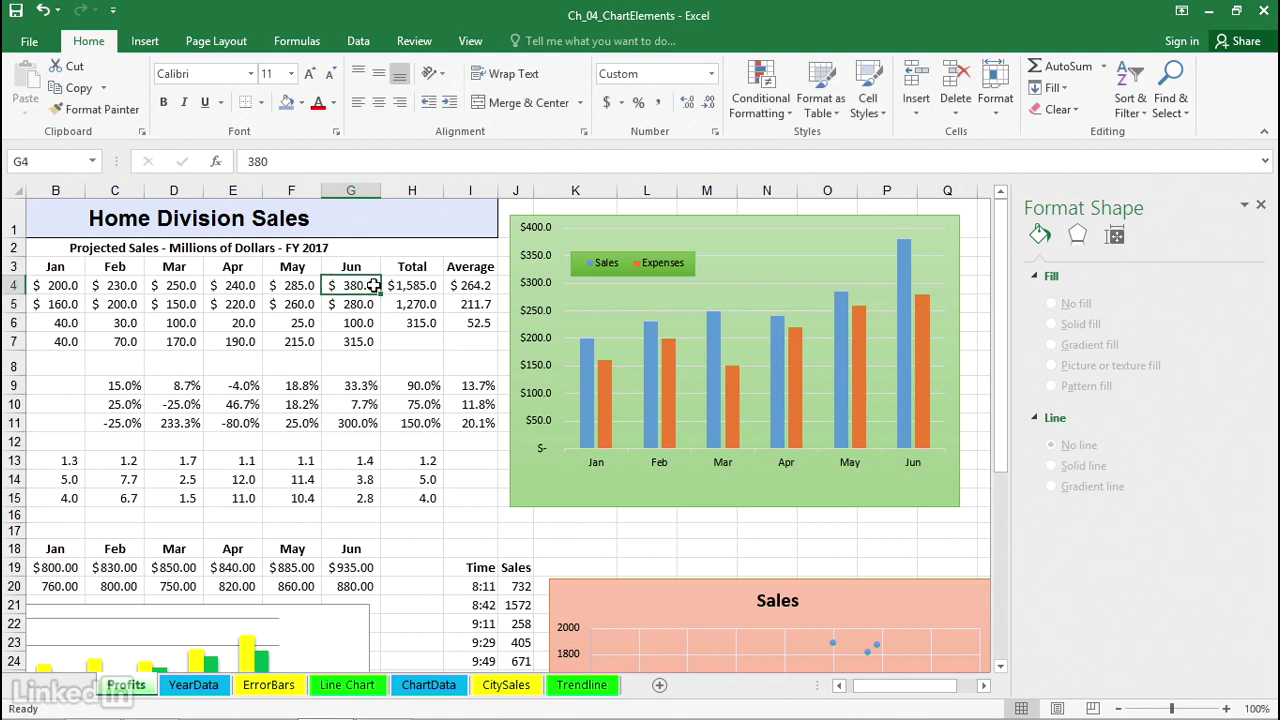
type("390")
key("Return")
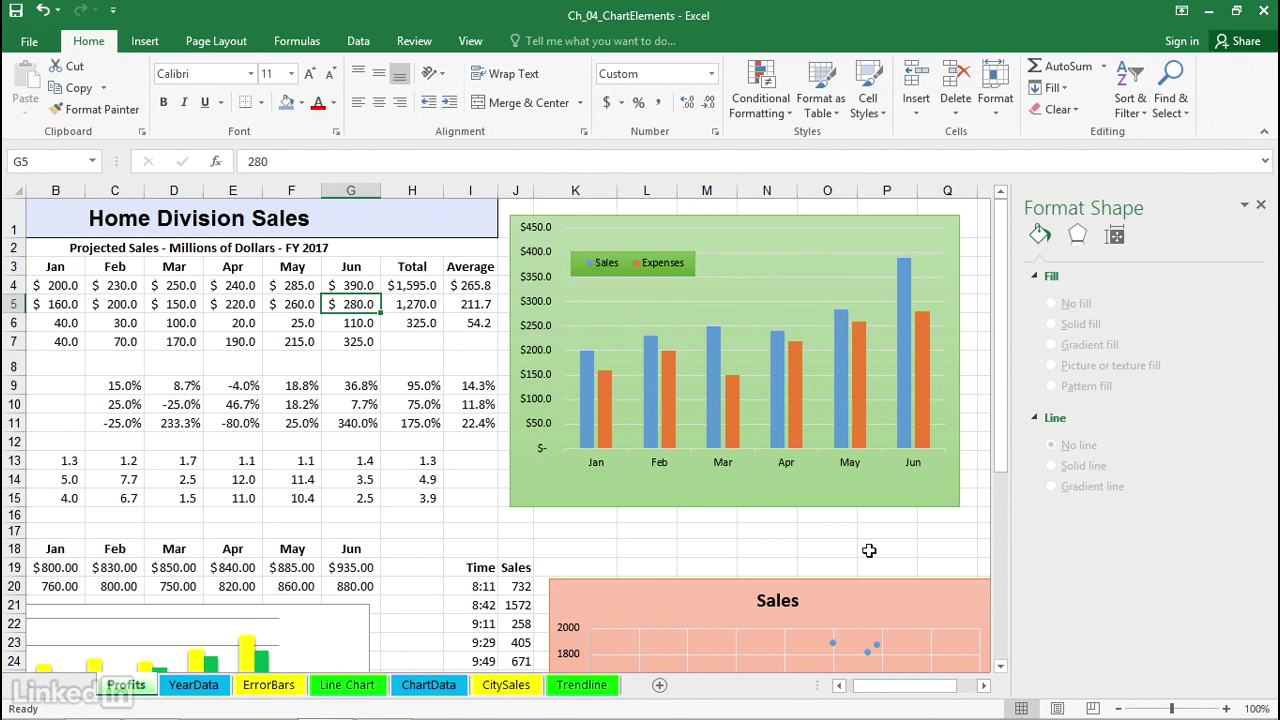
- Undo the trial changes to the June Sales value in G4
key("ctrl+z")
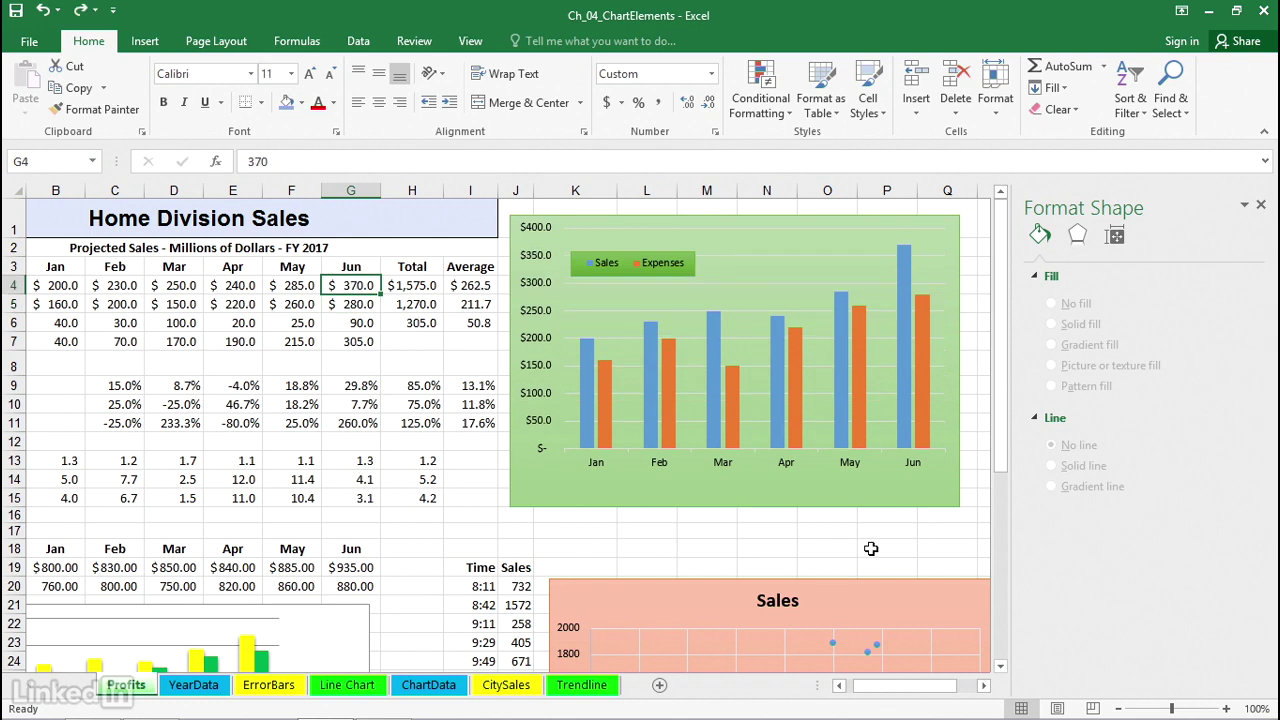
key("ctrl+z")
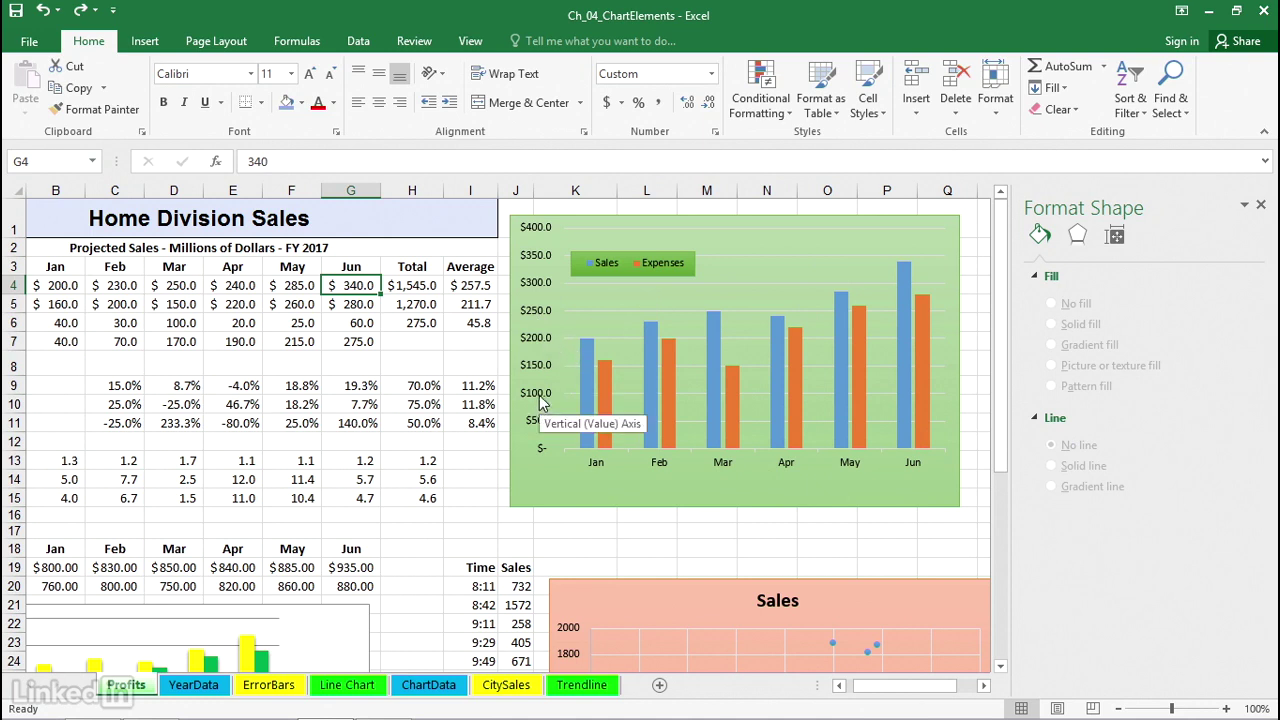
- Set the minimum bound of the green chart's vertical axis to 100
left_click(541, 316)
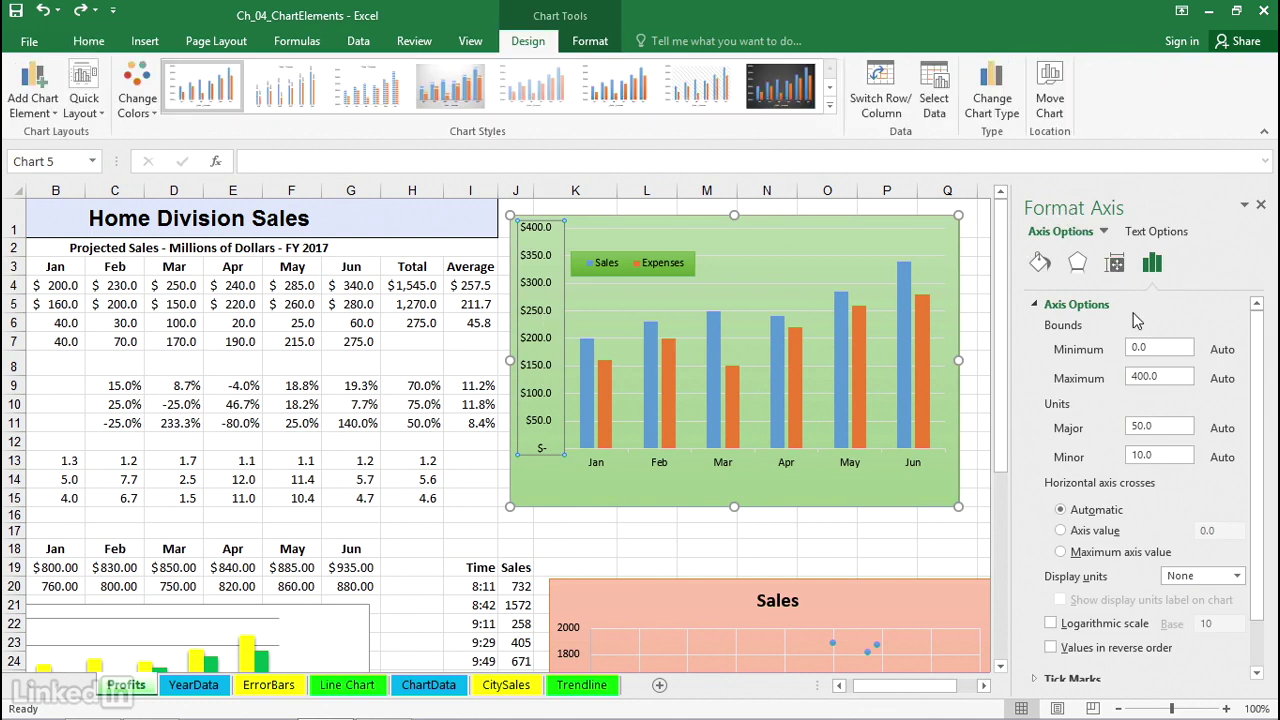
double_click(1140, 347)
type("100")
key("Return")
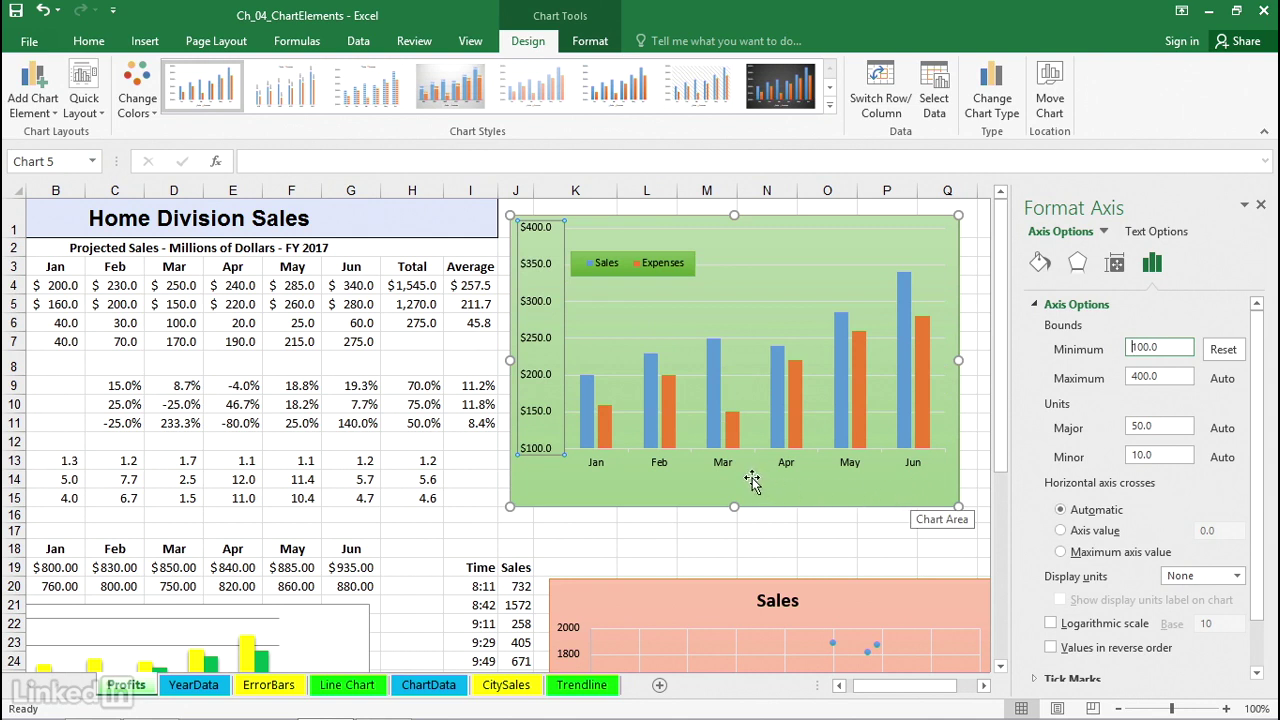
- Set the maximum bound of the green chart's vertical axis to 350
mouse_move(720, 368)
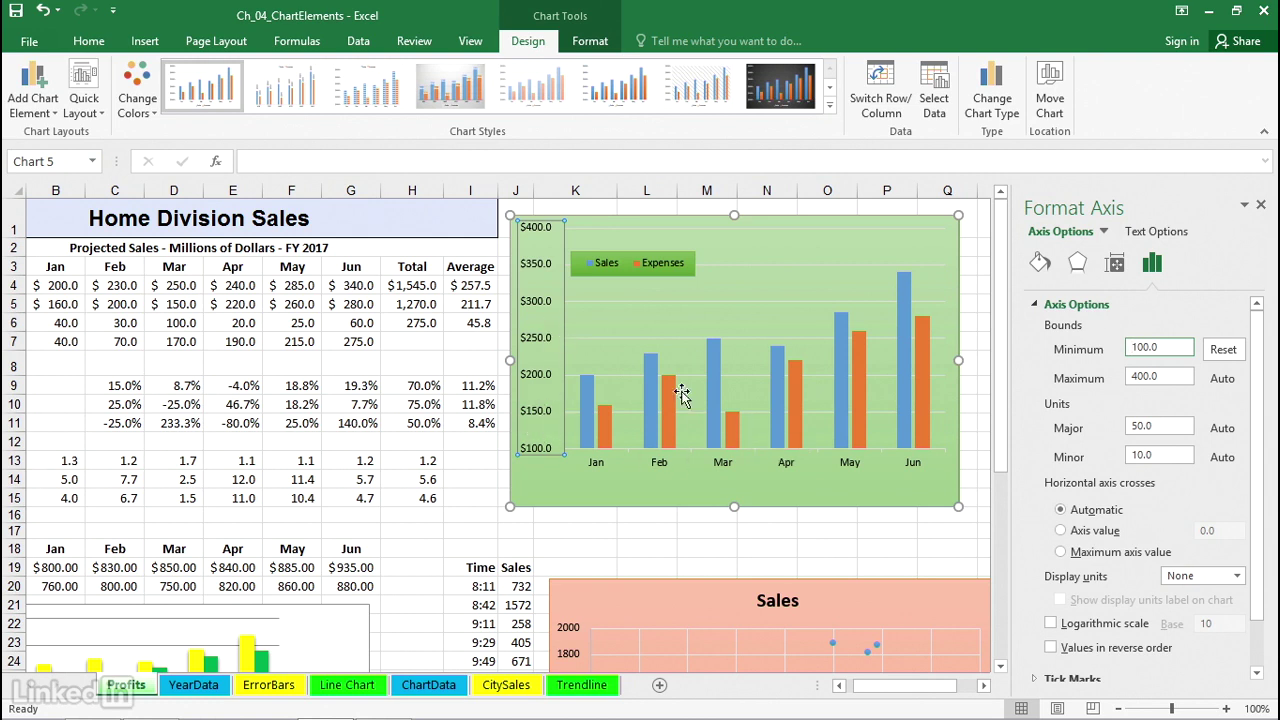
left_click(765, 490)
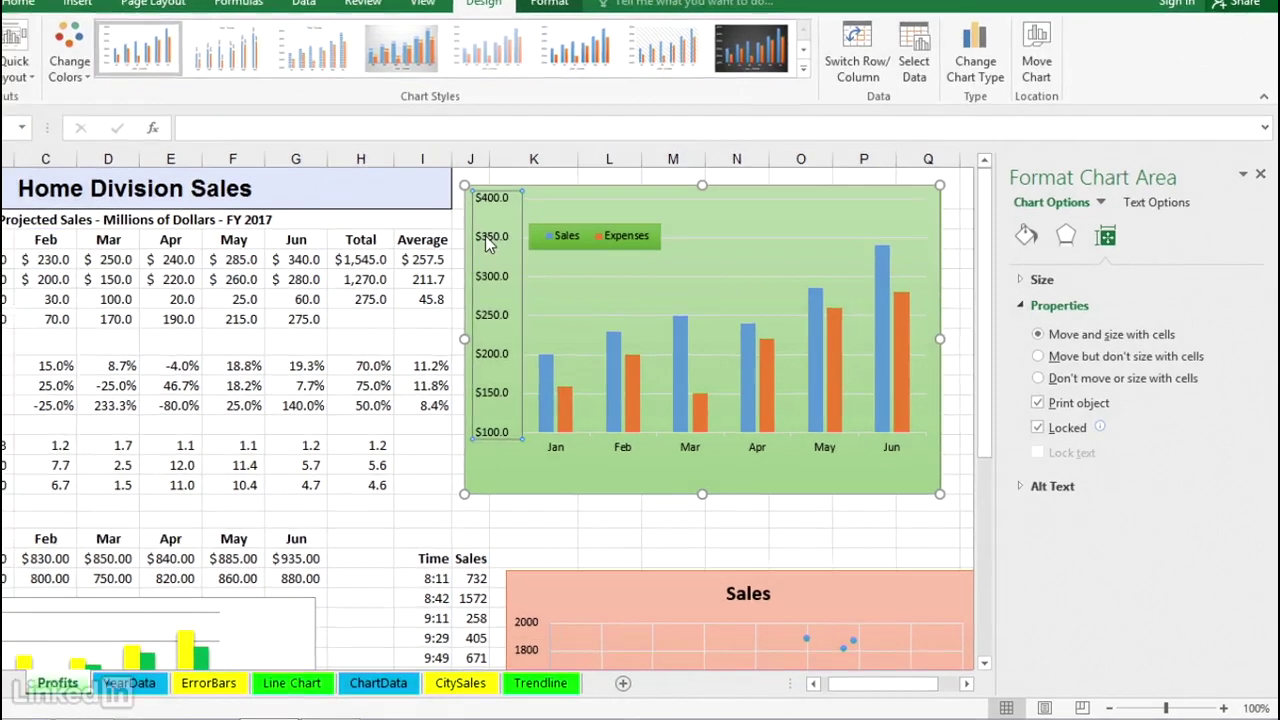
left_click(531, 270)
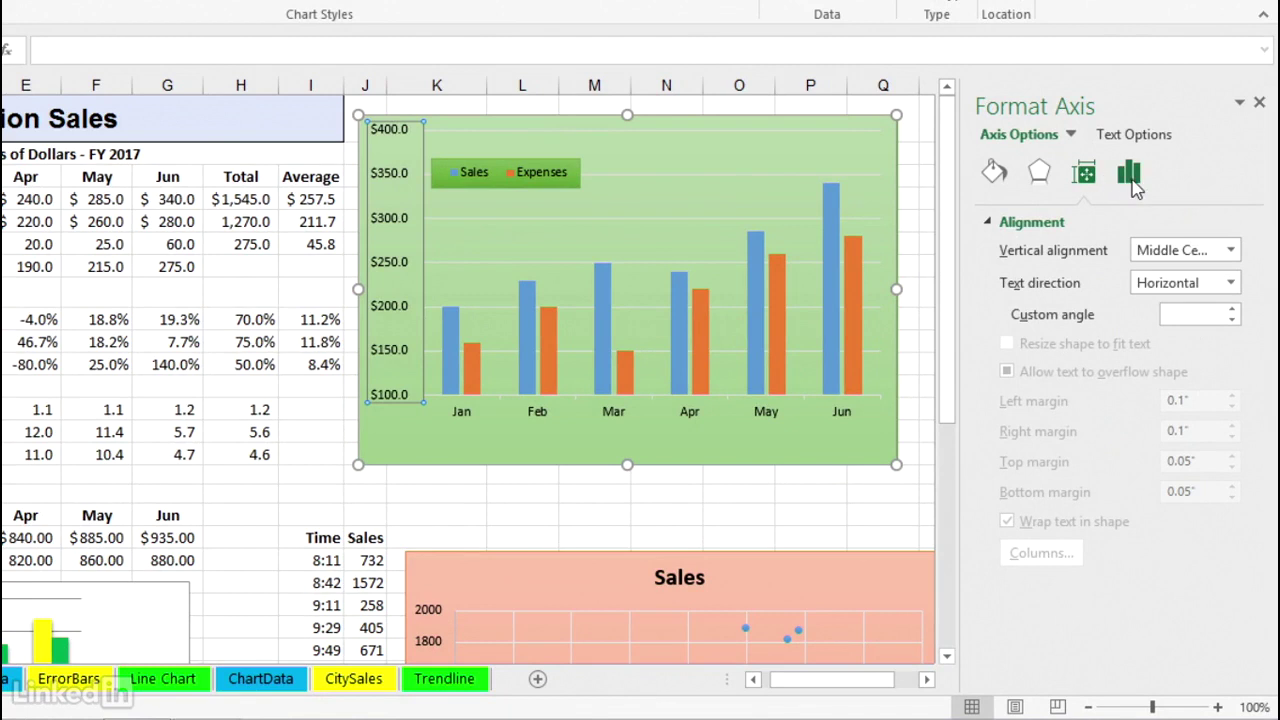
left_click(1130, 180)
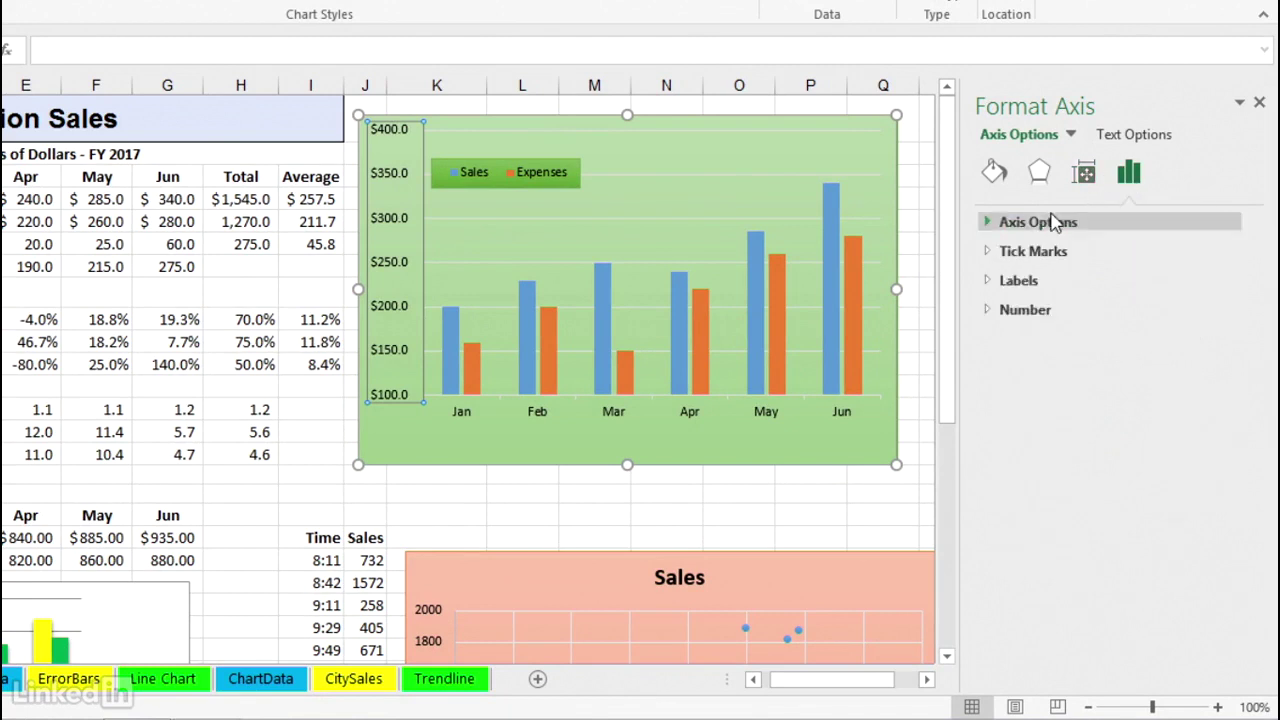
left_click(989, 225)
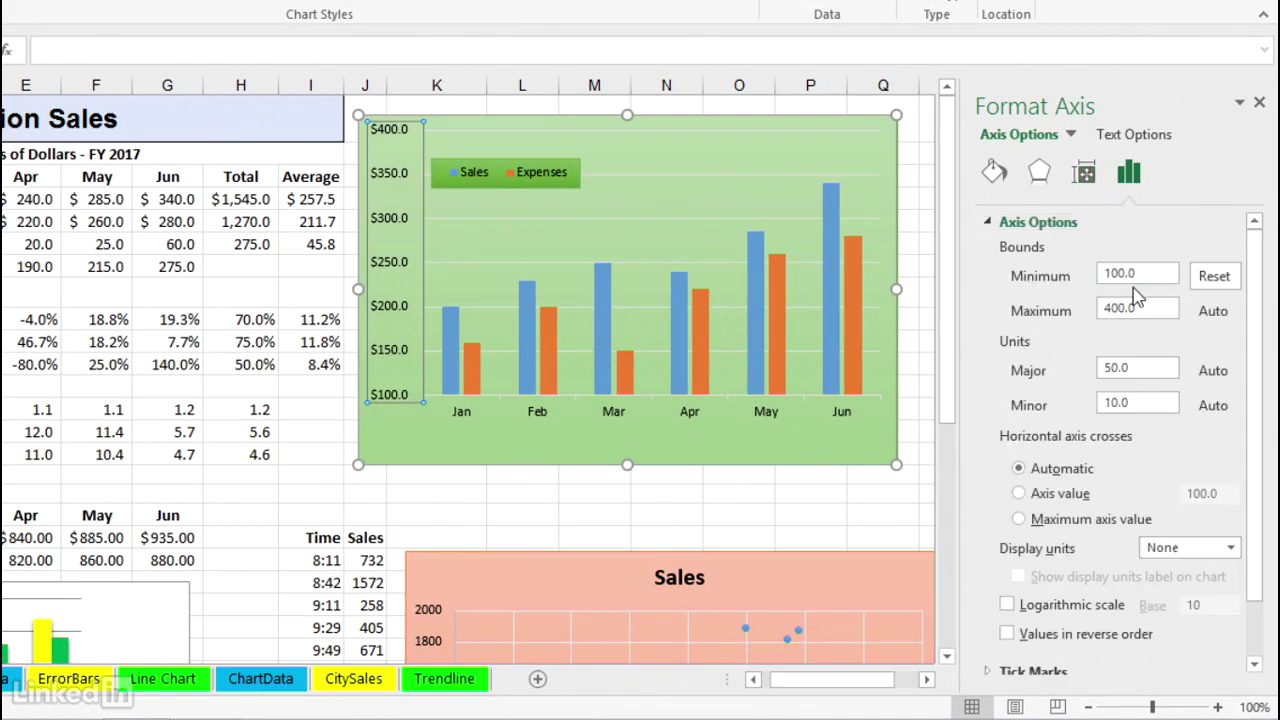
left_click(1103, 310)
type("350")
left_click(1147, 275)
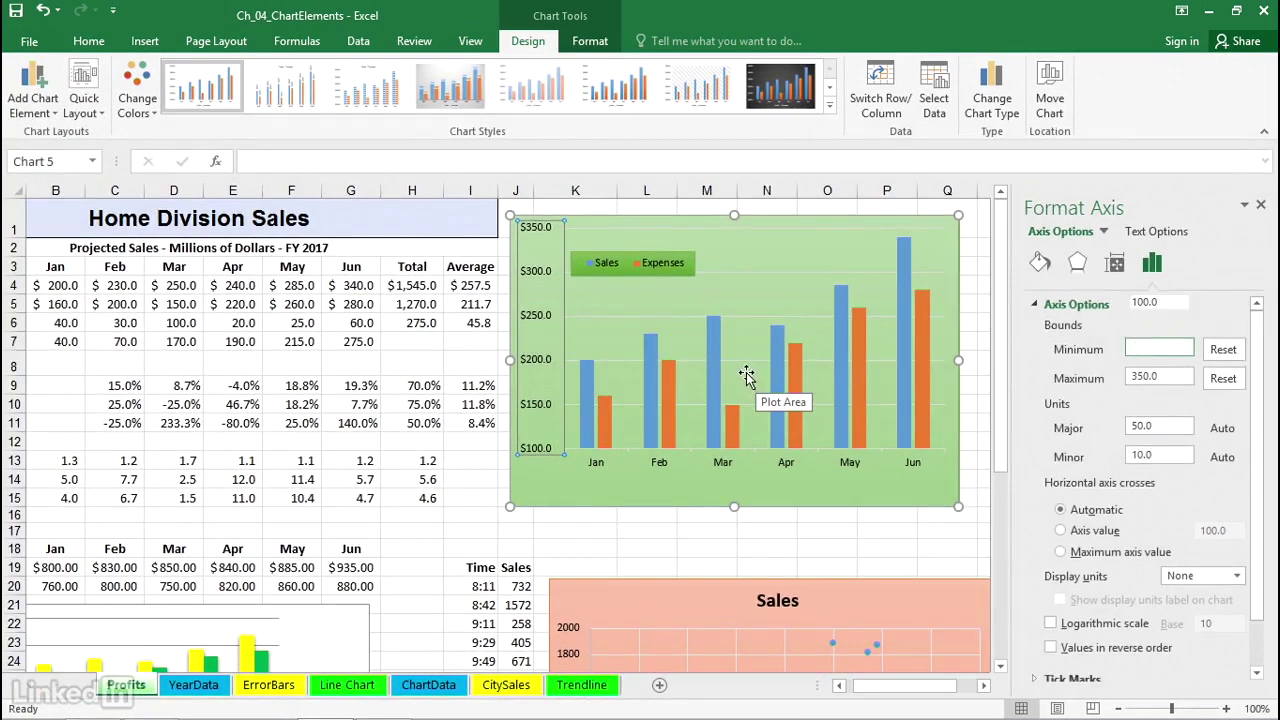
- Open the bounds and units settings for the vertical axis of the yellow and green column chart below the row 18–20 data
left_click(307, 440)
scroll(311, 428, "down", 3)
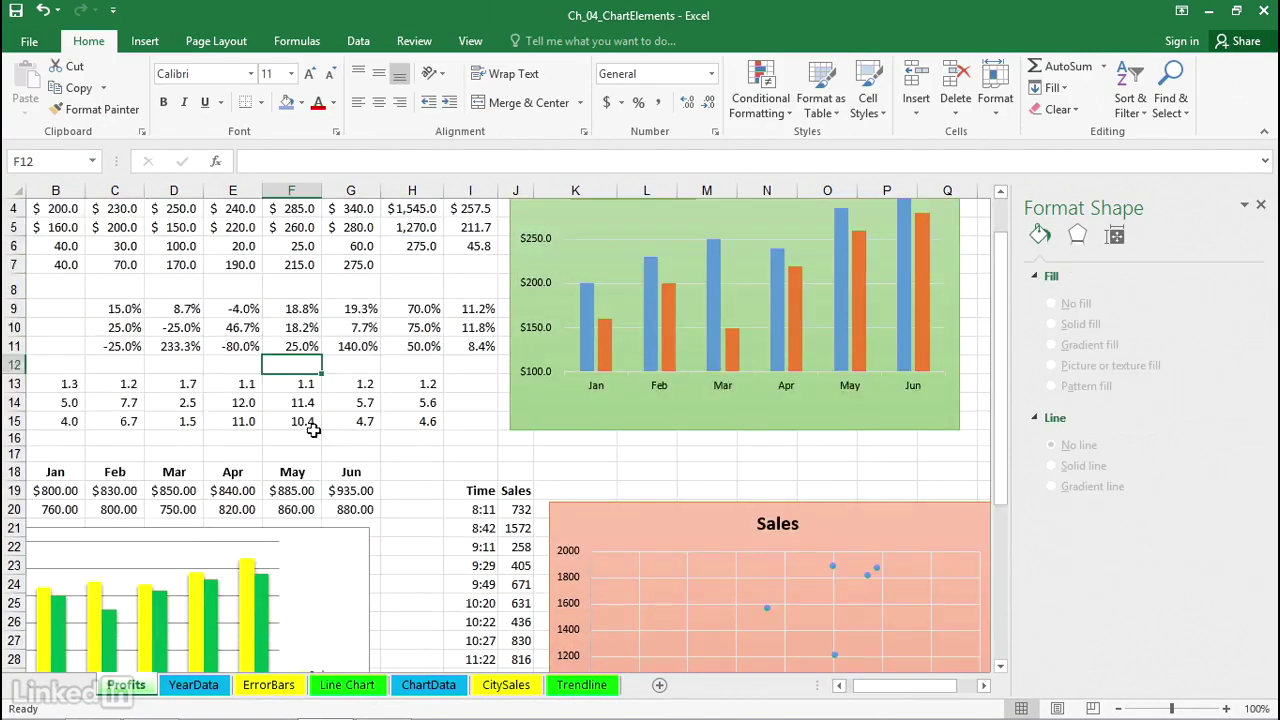
scroll(311, 428, "down", 1)
left_click_drag(886, 687, 867, 690)
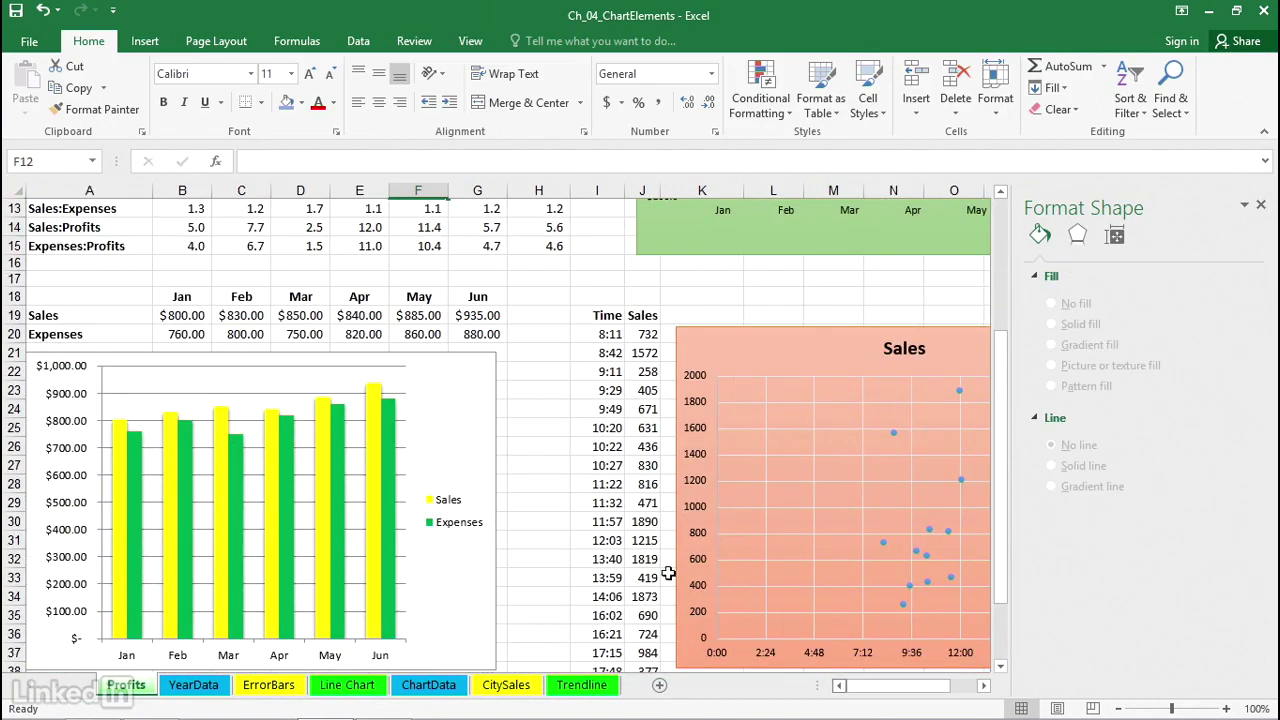
left_click(189, 449)
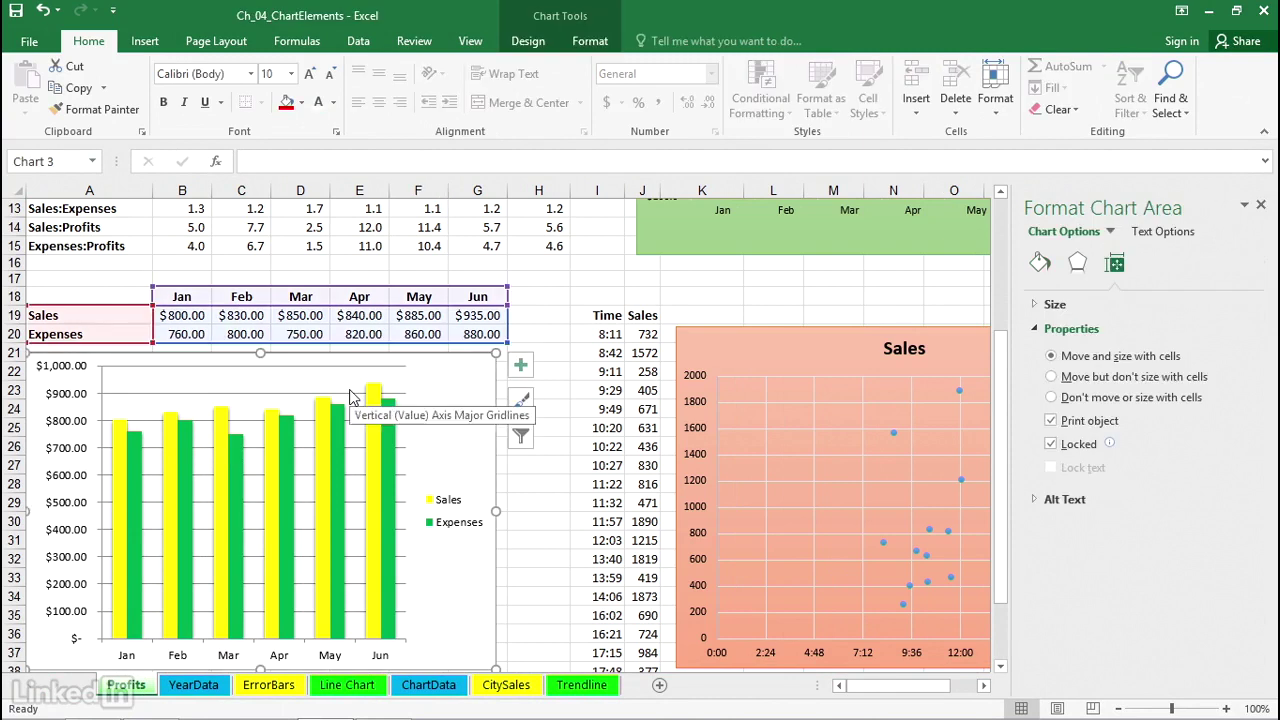
left_click(354, 391)
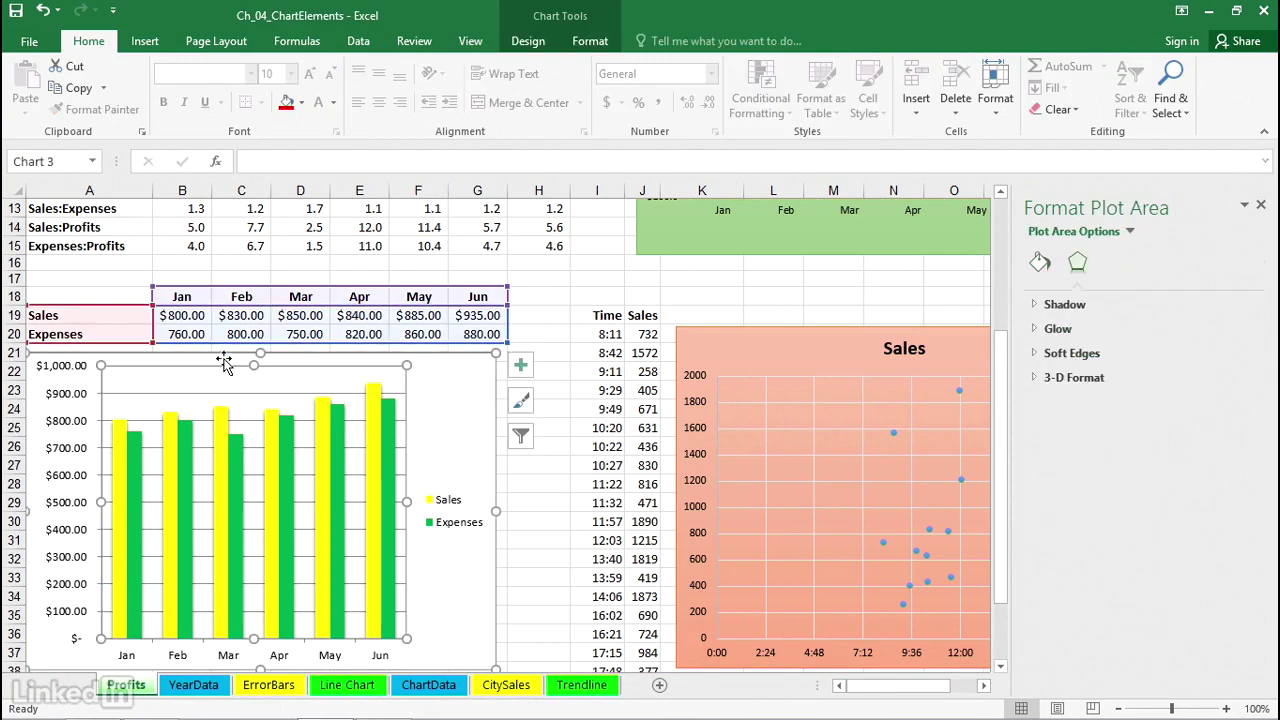
left_click(70, 428)
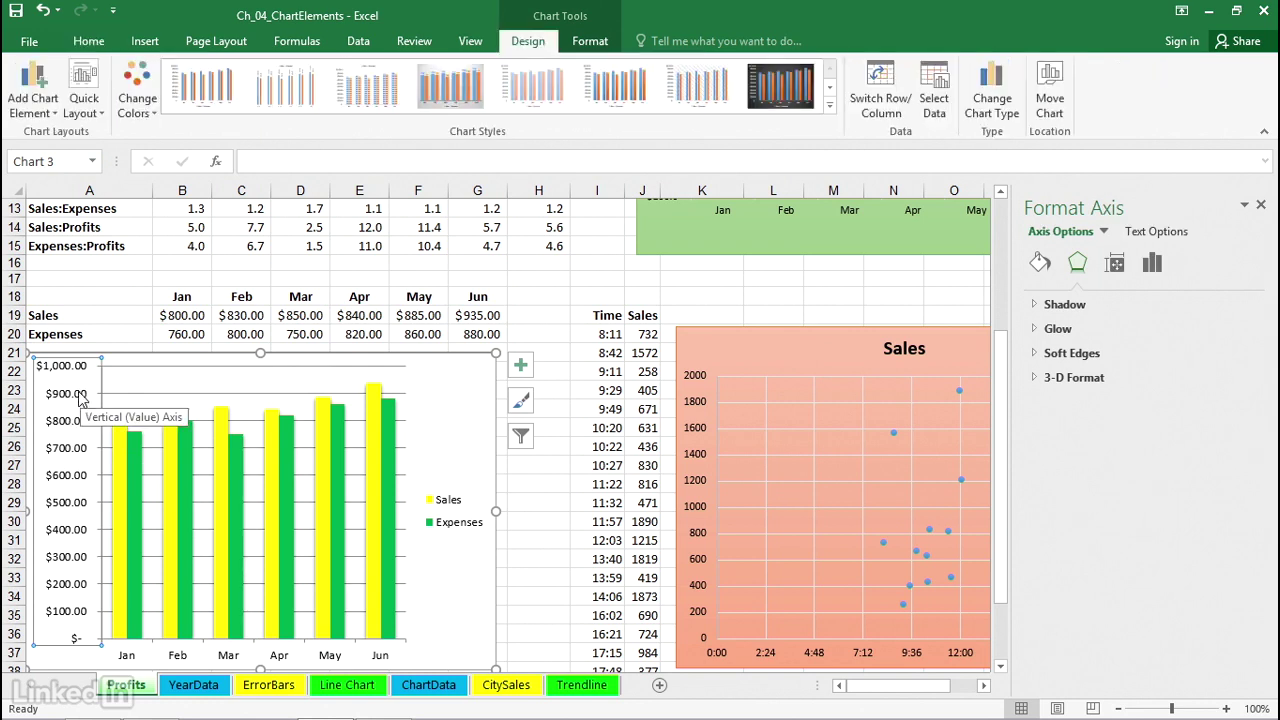
left_click(1152, 264)
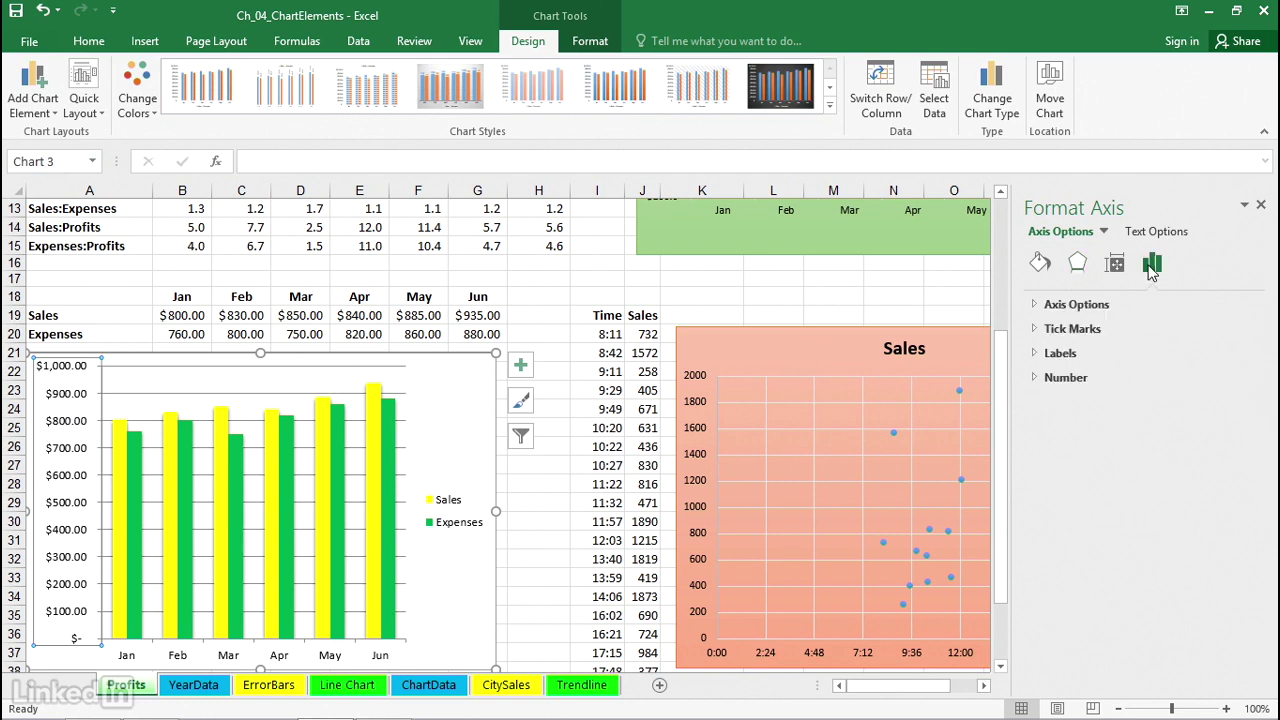
left_click(1037, 304)
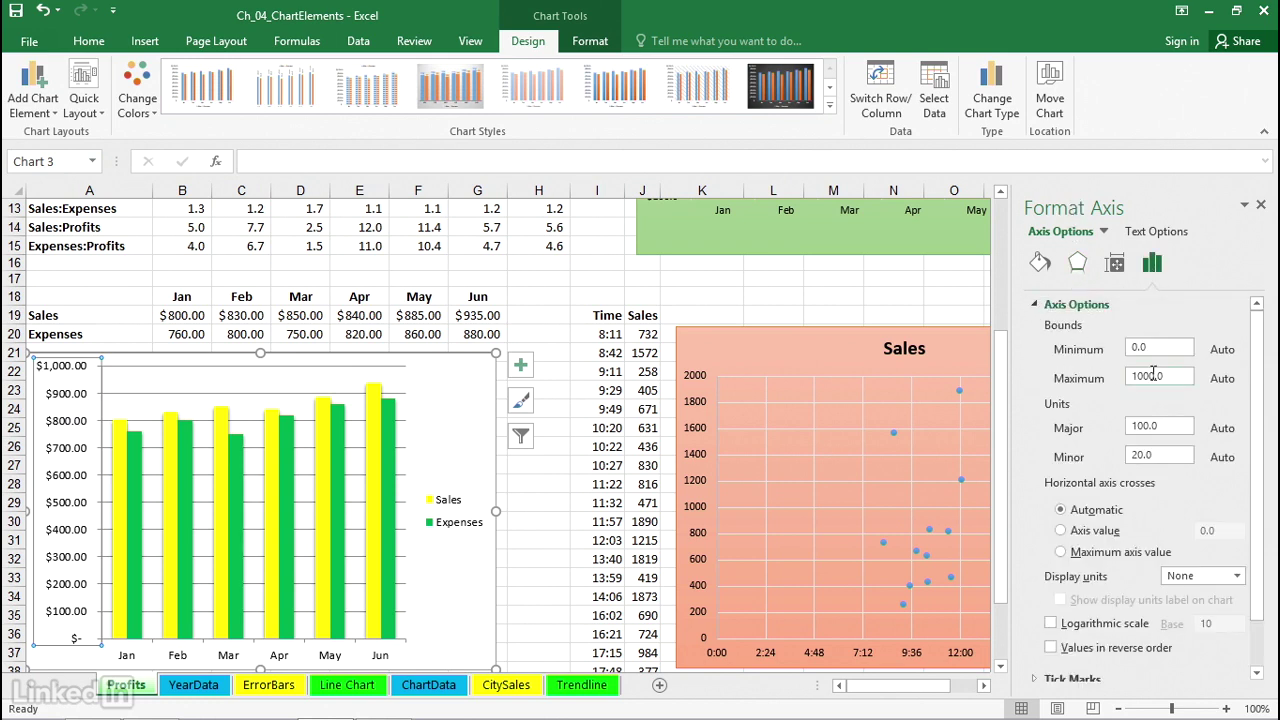
- Set the minimum bound of the yellow and green chart's vertical axis to 700
left_click_drag(1156, 352, 1124, 348)
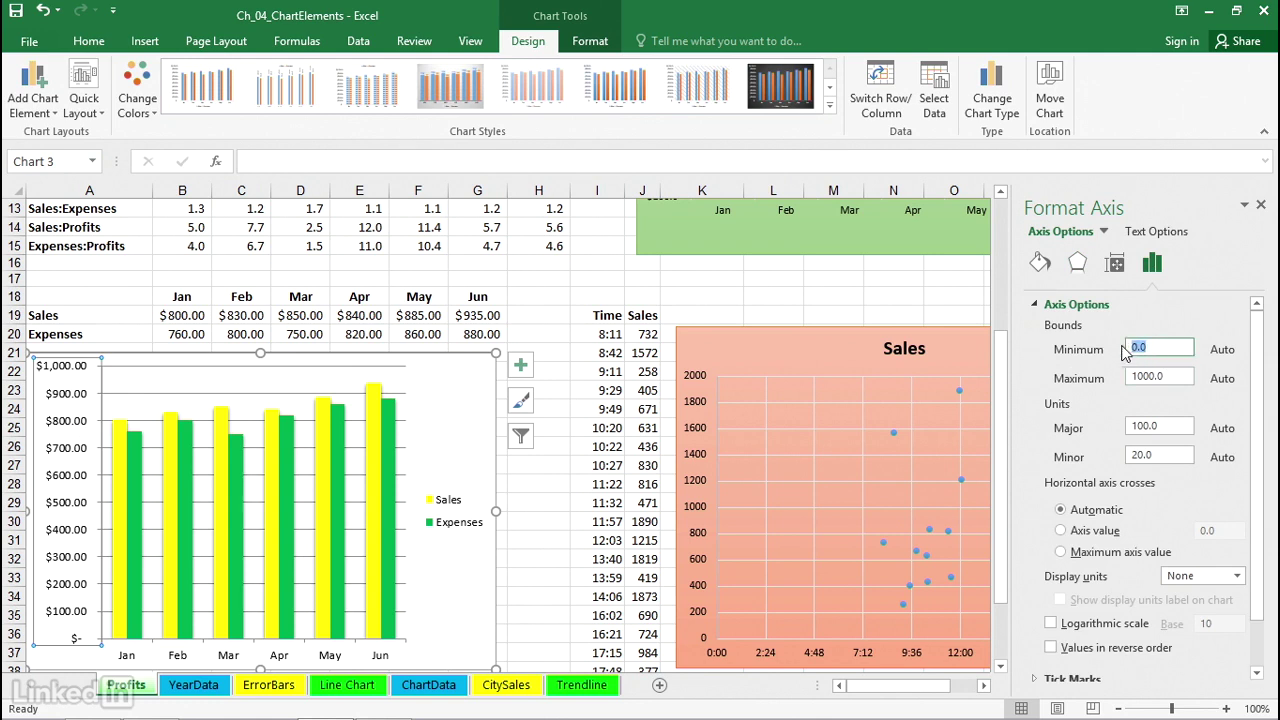
type("700")
left_click(1138, 376)
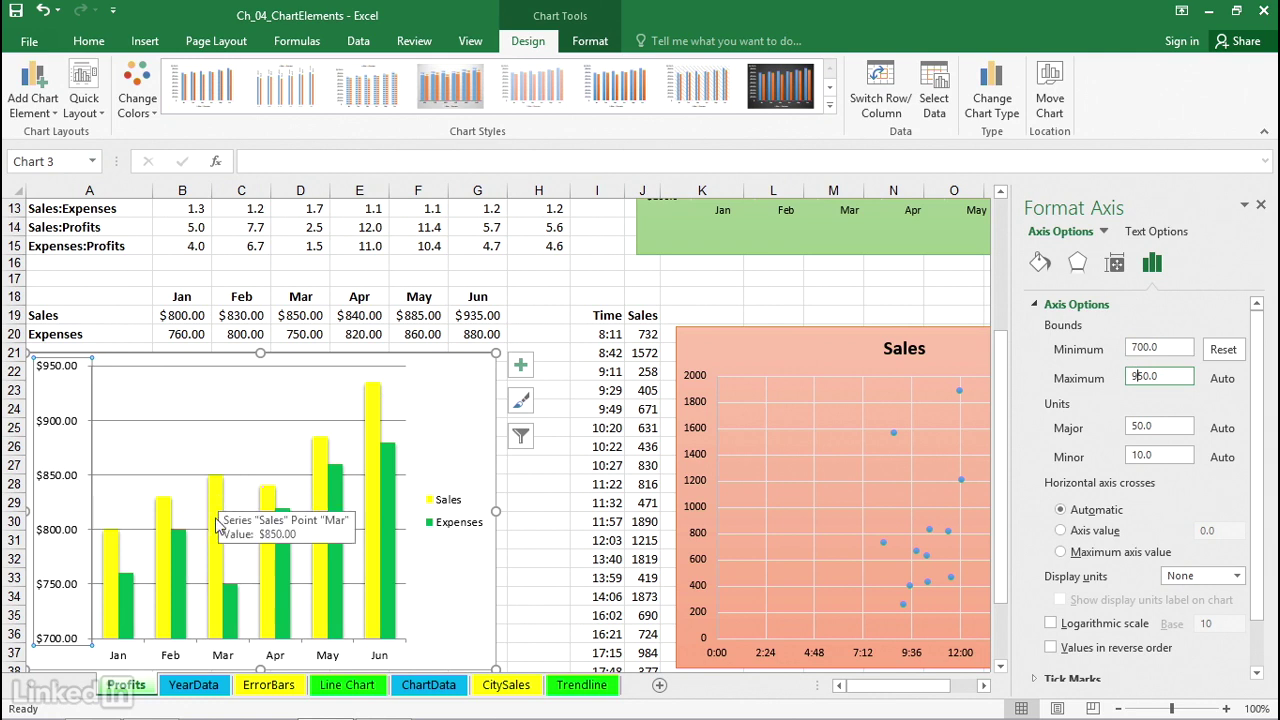
mouse_move(226, 599)
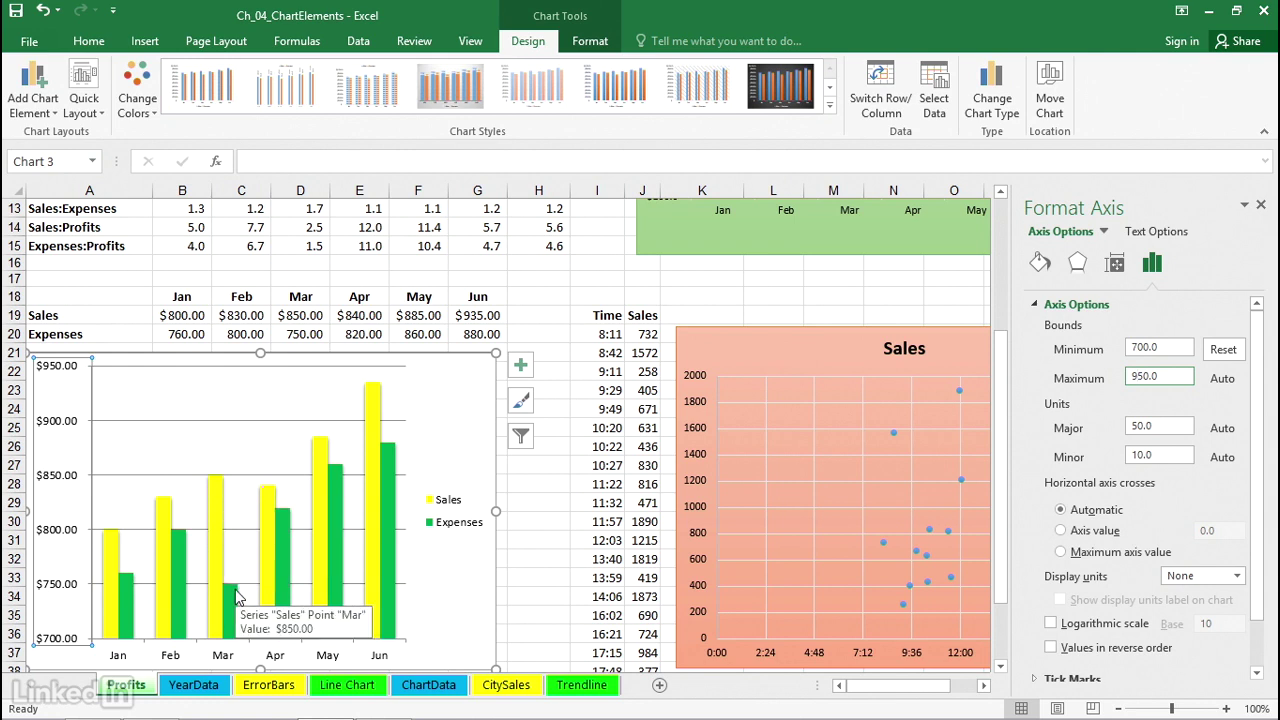
- Change the yellow and green Sales and Expenses column chart to a line chart with markers, then deselect it
left_click(435, 396)
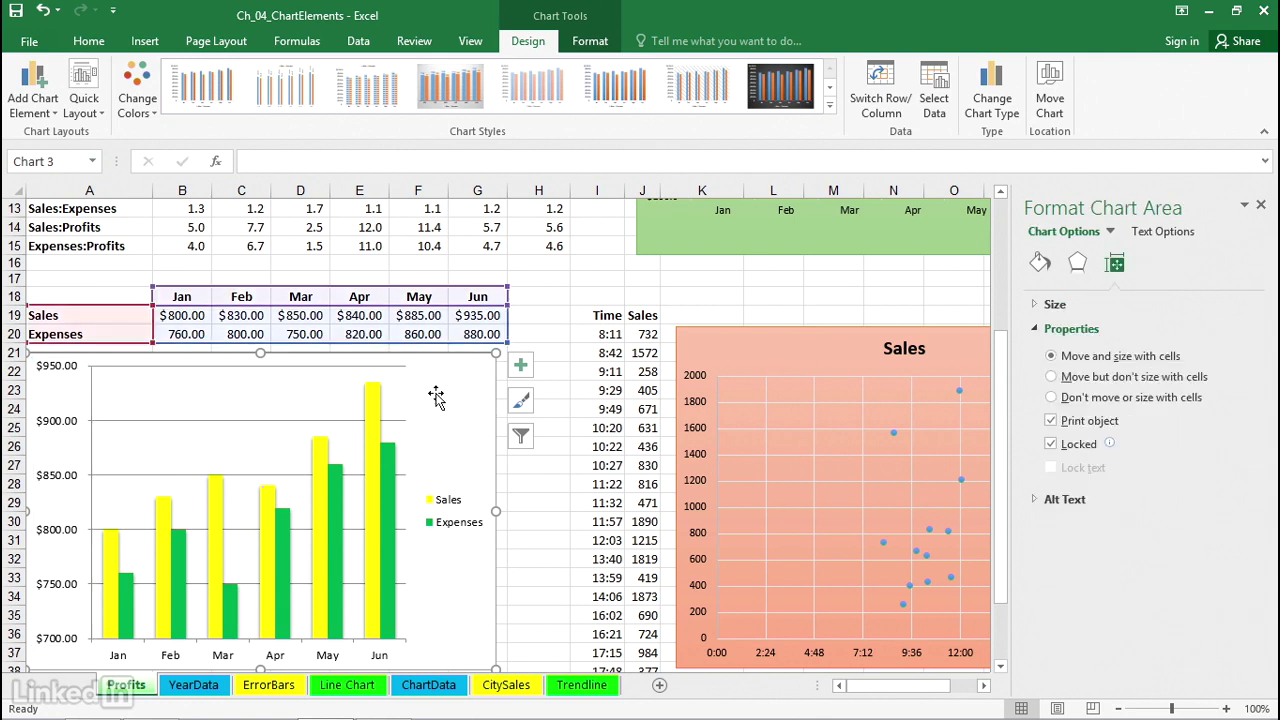
left_click(255, 394)
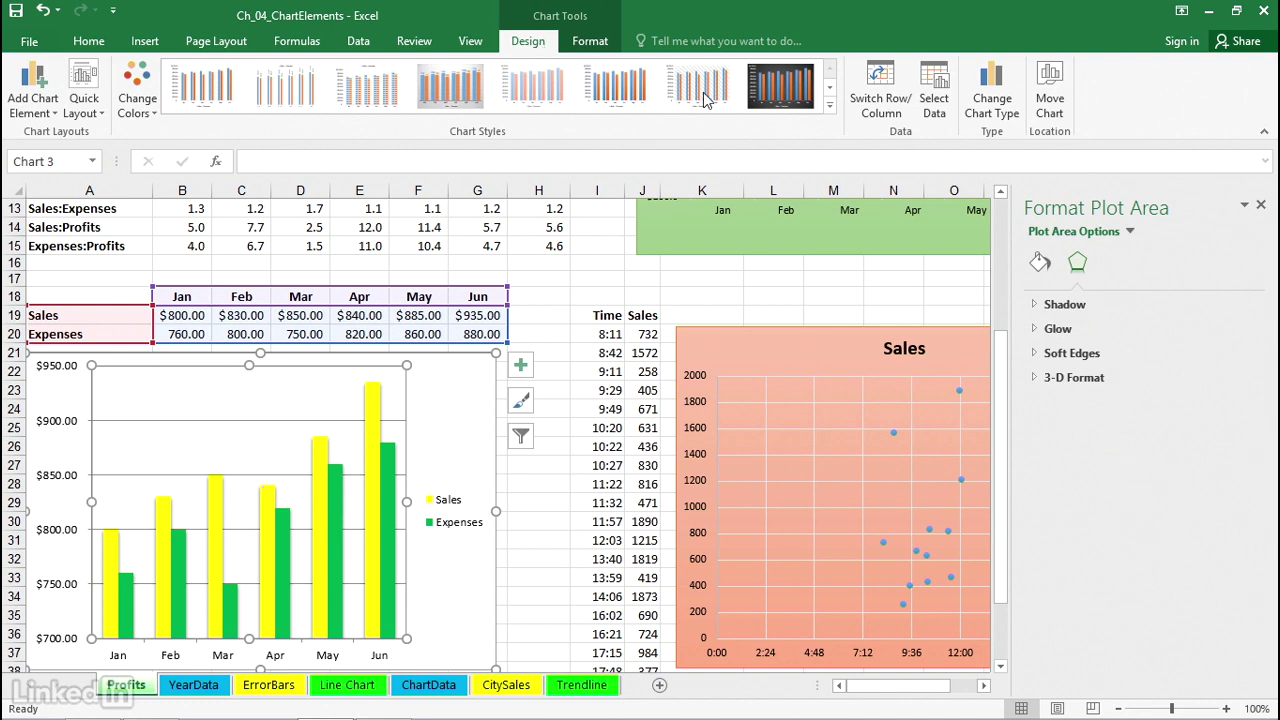
left_click(991, 94)
left_click(729, 228)
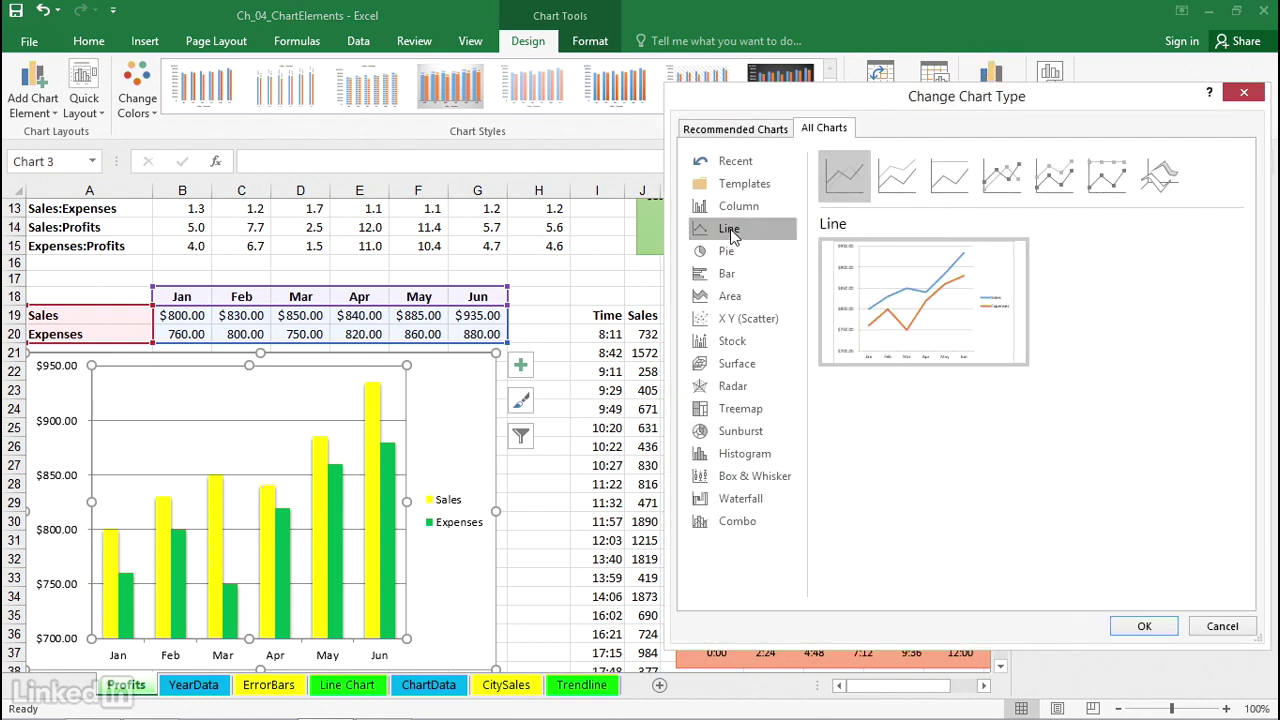
left_click(1001, 178)
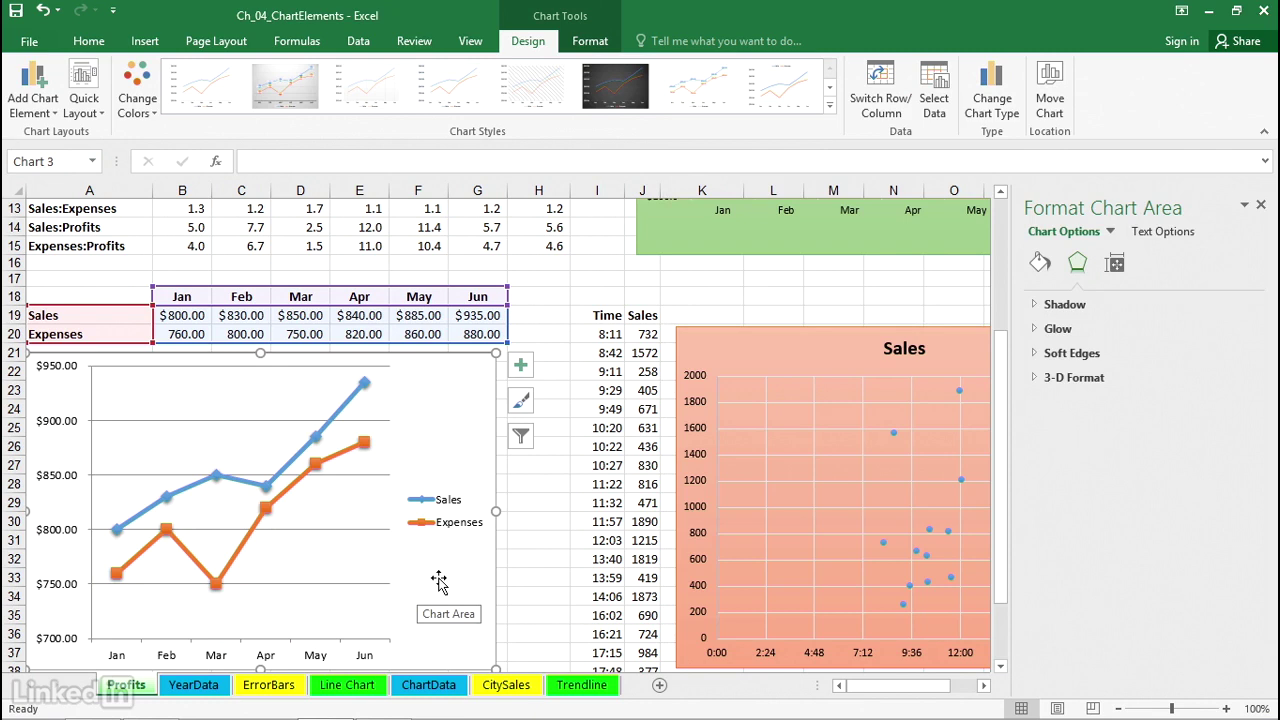
left_click(553, 297)
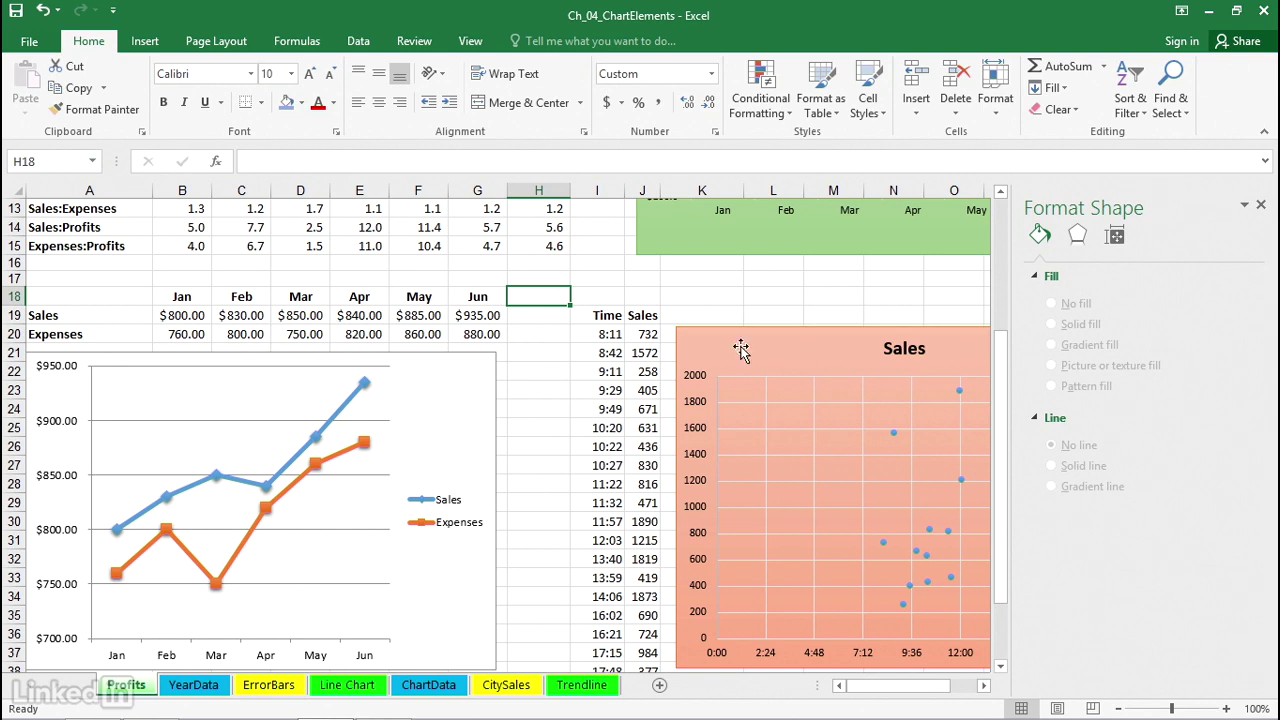
- Close the formatting pane and select the orange Sales scatter chart beside the Time and Sales data
left_click(1259, 206)
left_click(1003, 357)
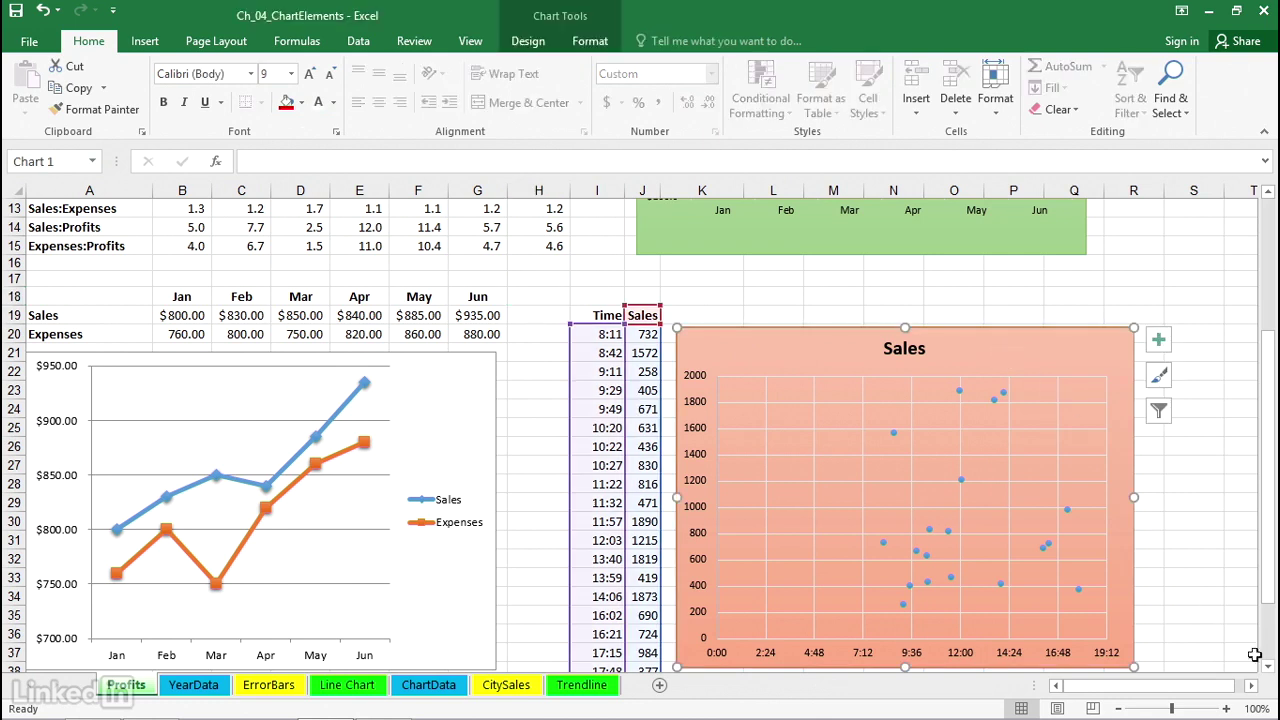
left_click(1267, 668)
left_click(1267, 668)
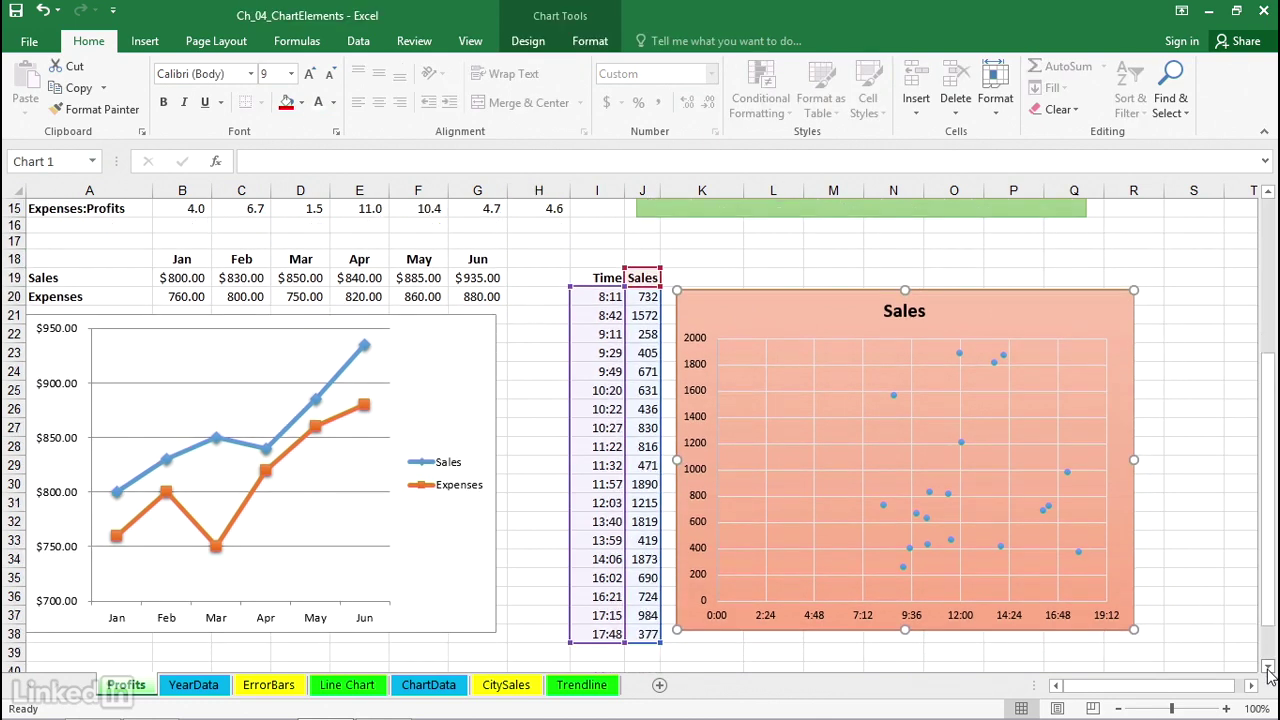
left_click(1267, 668)
left_click(1251, 685)
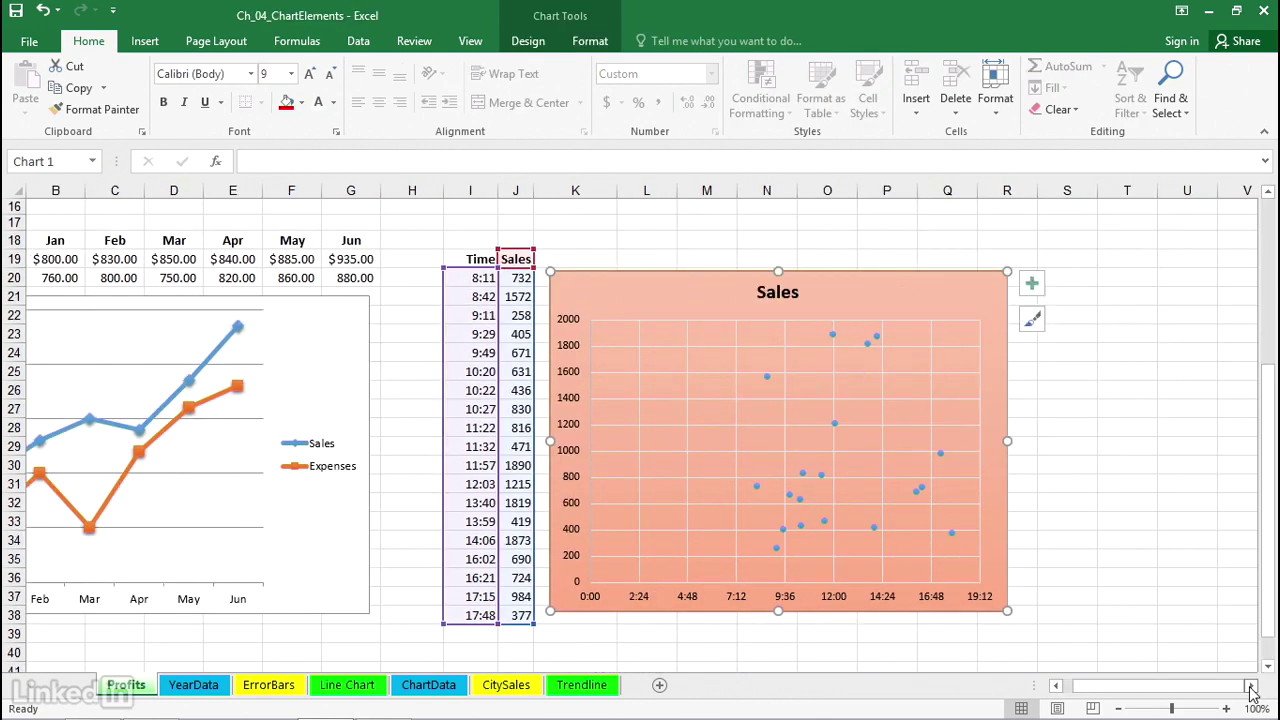
left_click(1251, 685)
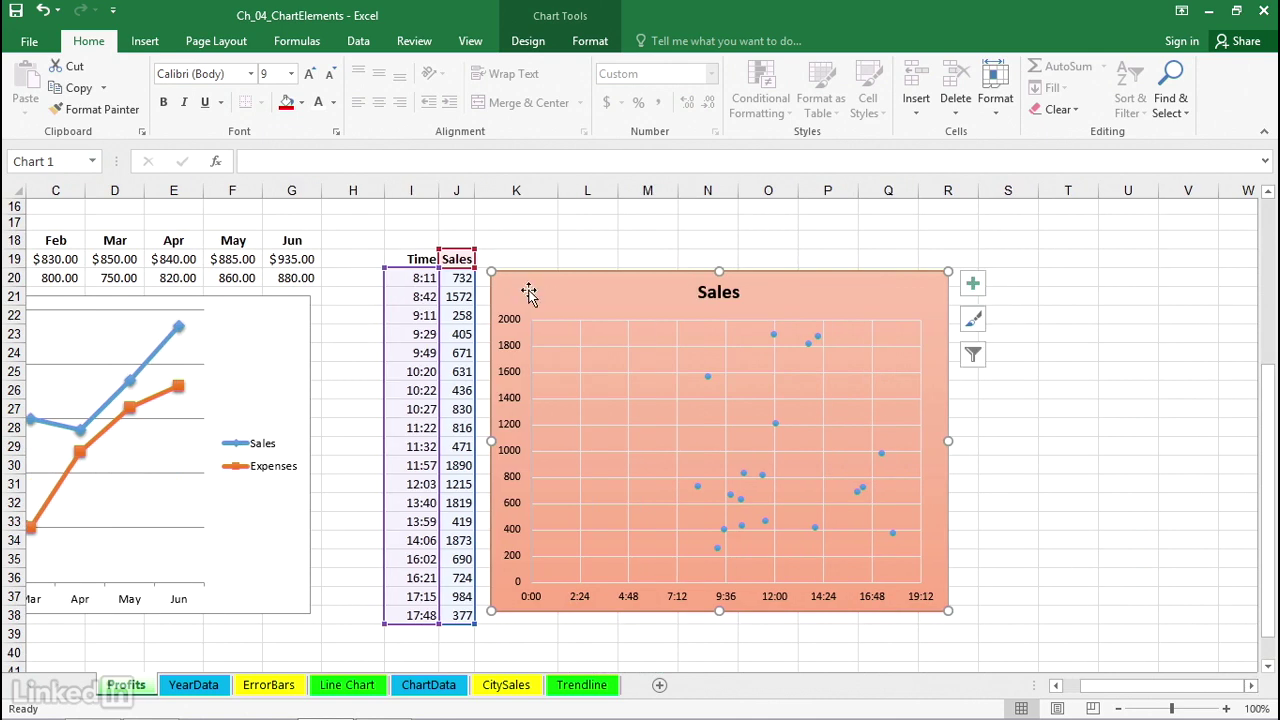
- Examine the Time and Sales source values beside the scatter chart, selecting the times in I20:I38
left_click(397, 292)
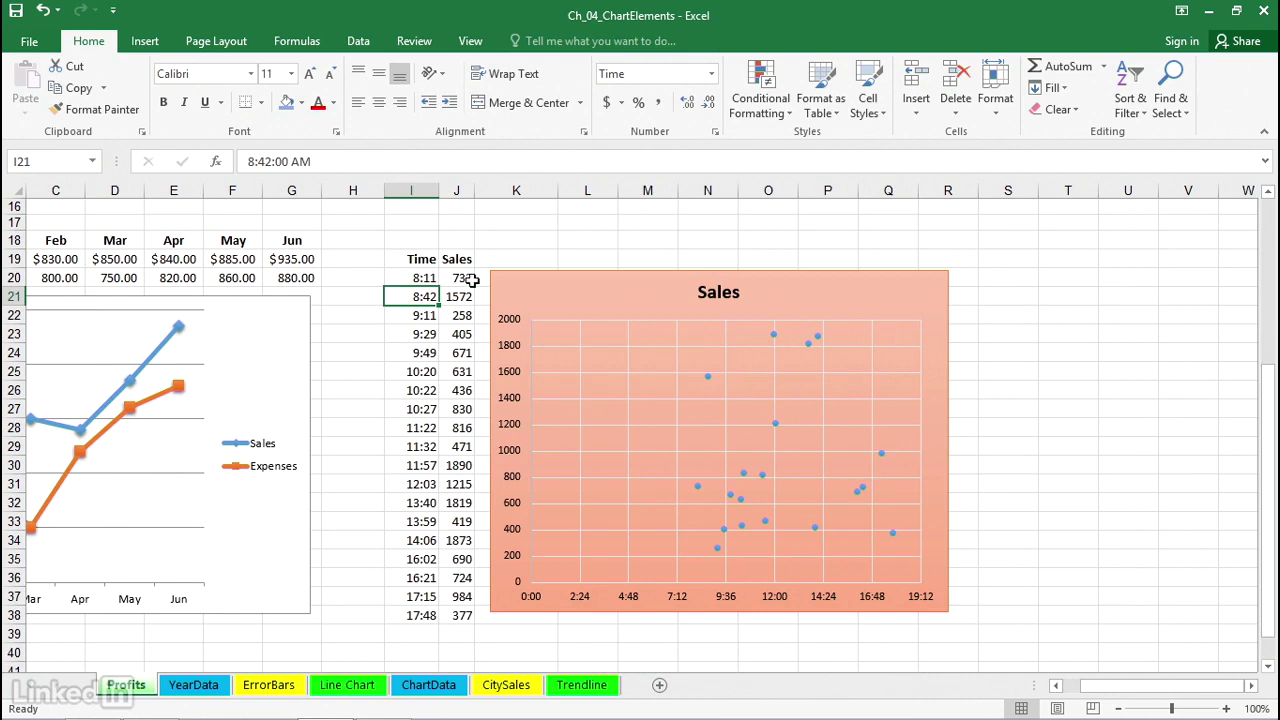
left_click(461, 502)
left_click_drag(461, 409, 461, 390)
left_click(459, 315)
left_click(462, 296)
left_click(464, 278)
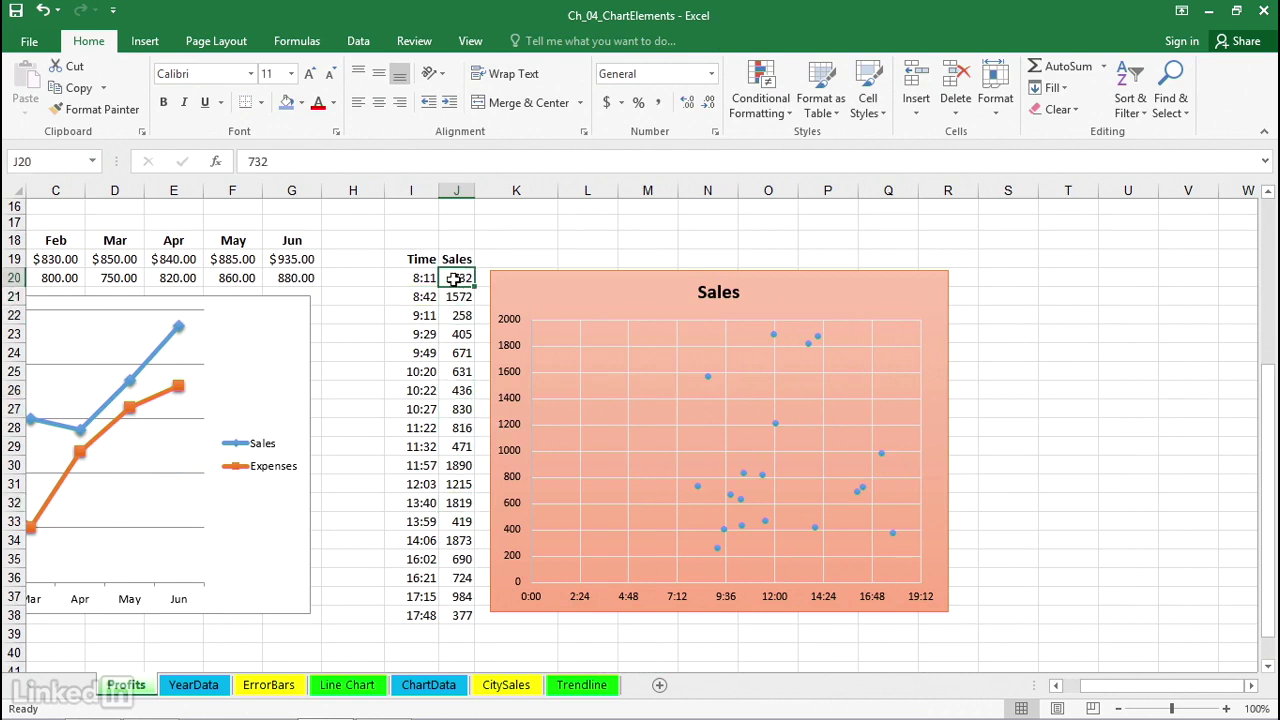
left_click_drag(395, 275, 403, 625)
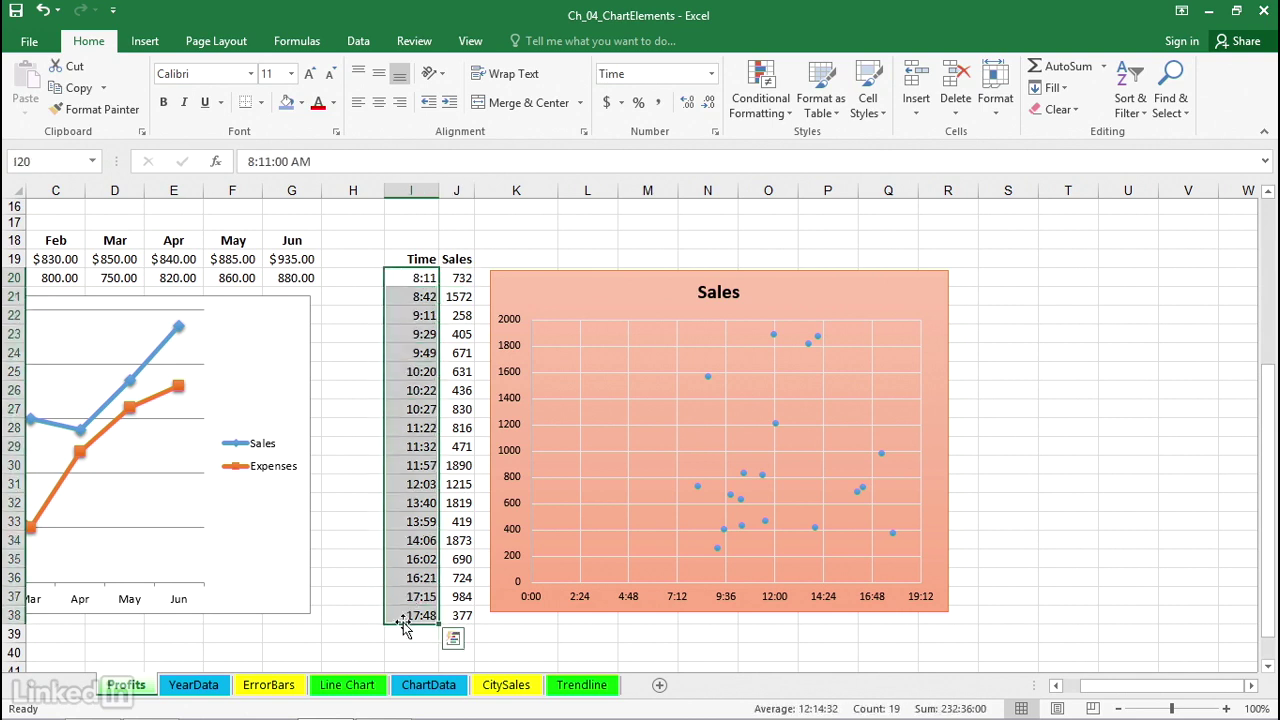
- Set the minimum bound of the Sales scatter chart's horizontal time axis to 0.333333
left_click(583, 597)
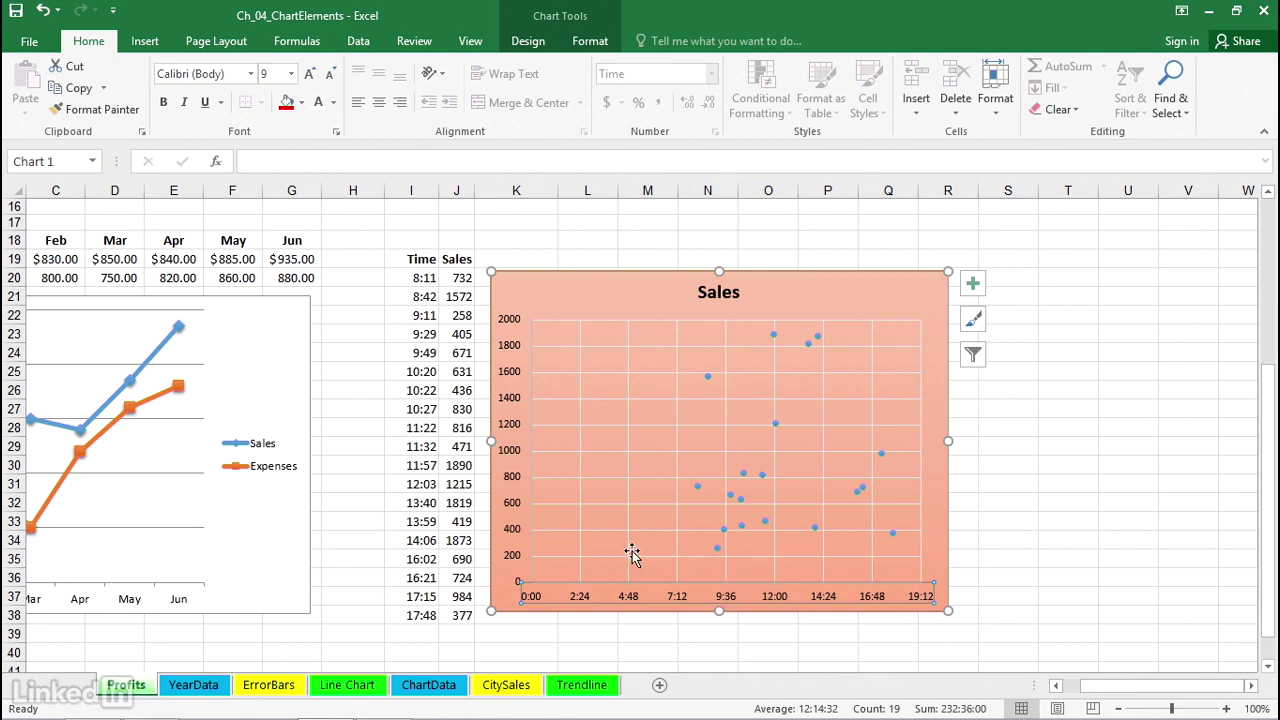
double_click(580, 598)
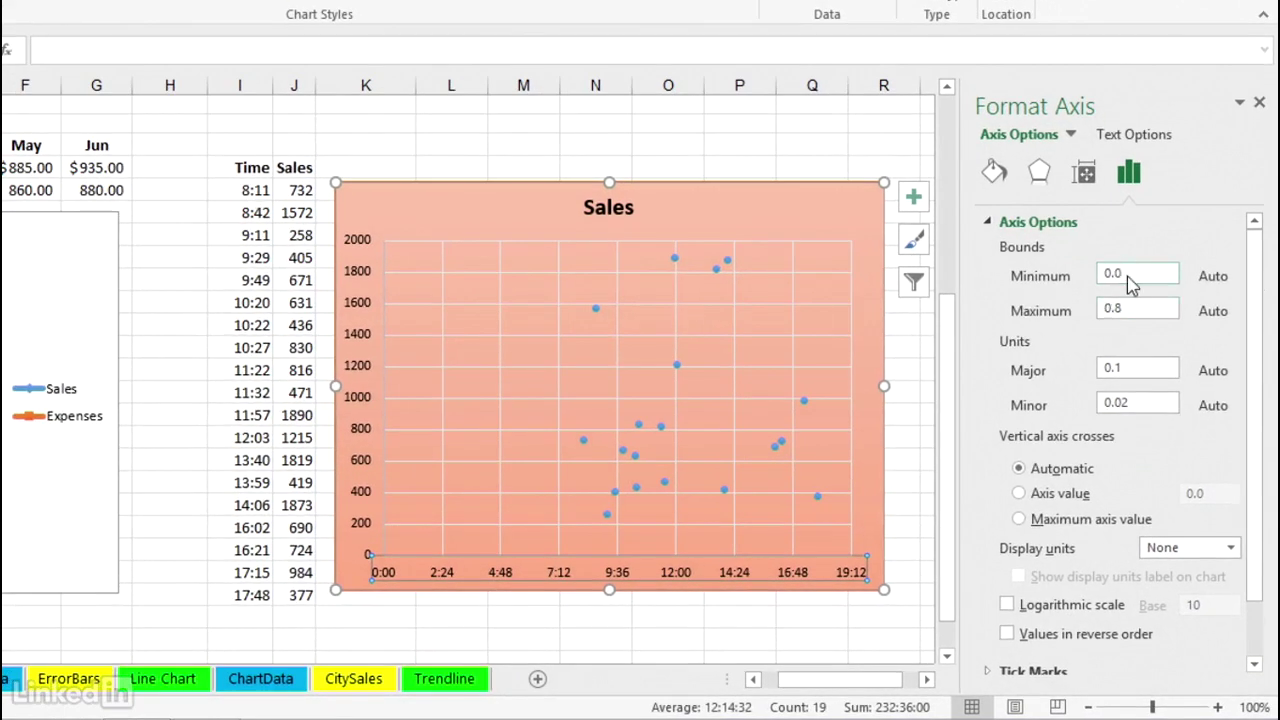
left_click_drag(1131, 285, 1098, 282)
type(".333333")
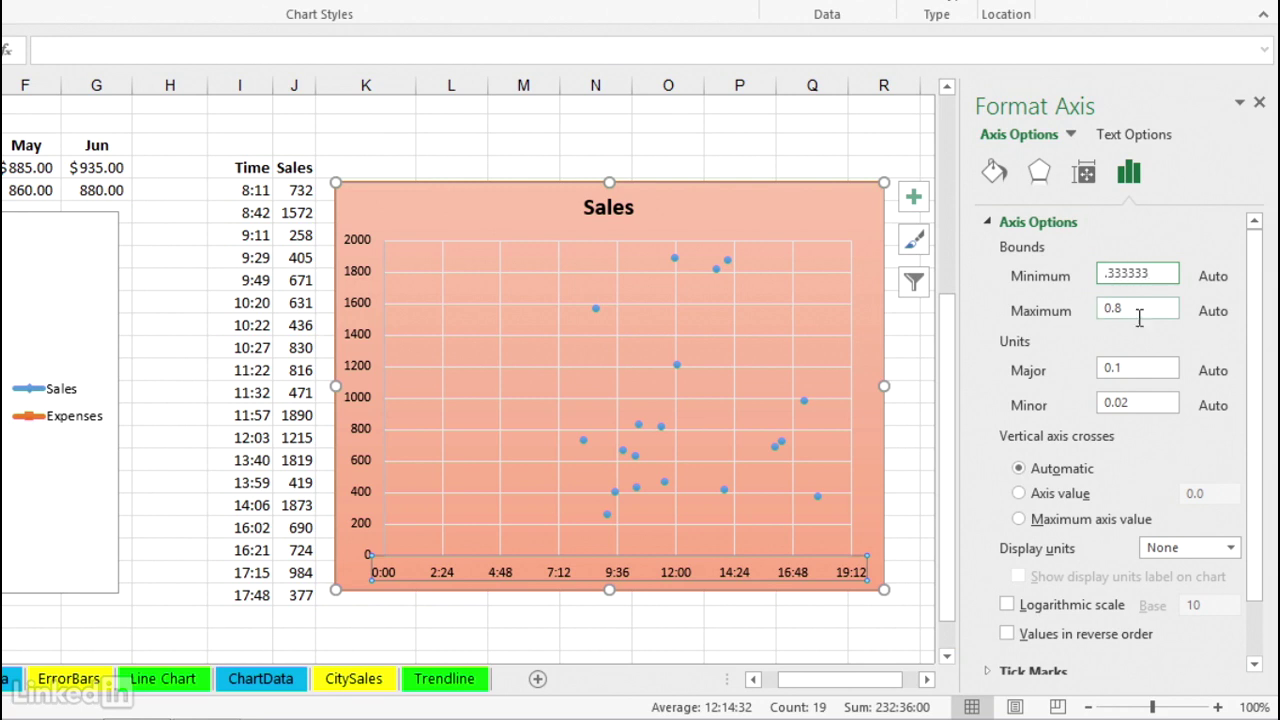
- Set the maximum bound of the Sales scatter chart's horizontal time axis to 0.75
left_click(1141, 307)
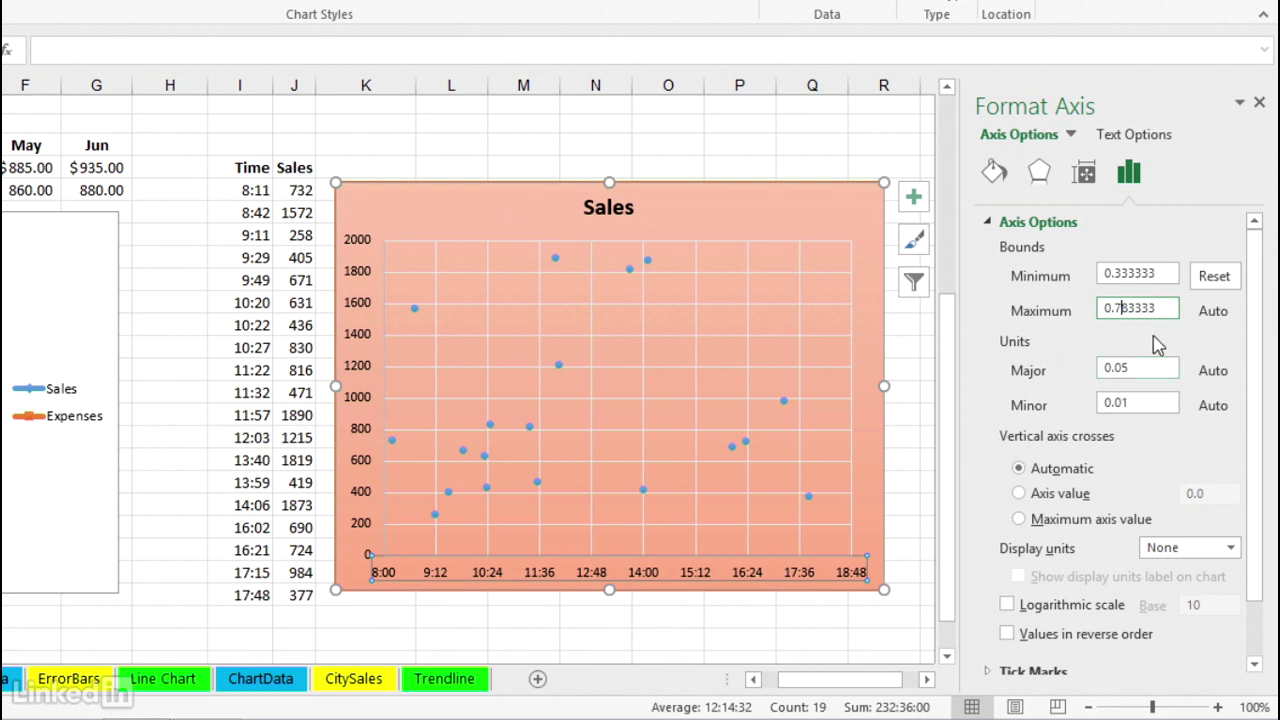
left_click_drag(1162, 308, 1124, 308)
type("5")
left_click(1130, 275)
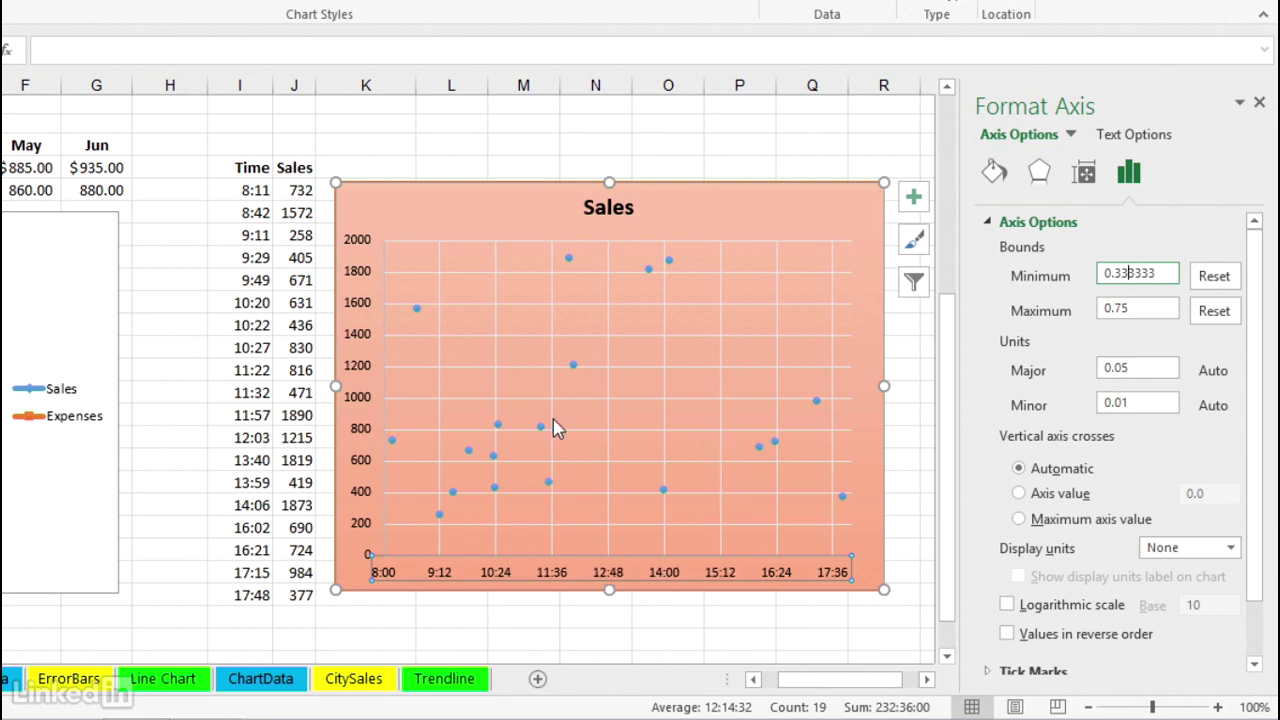
- Set the major unit of the Sales scatter chart's horizontal time axis to 0.083333333
left_click(1138, 368)
left_click_drag(1130, 368, 1103, 368)
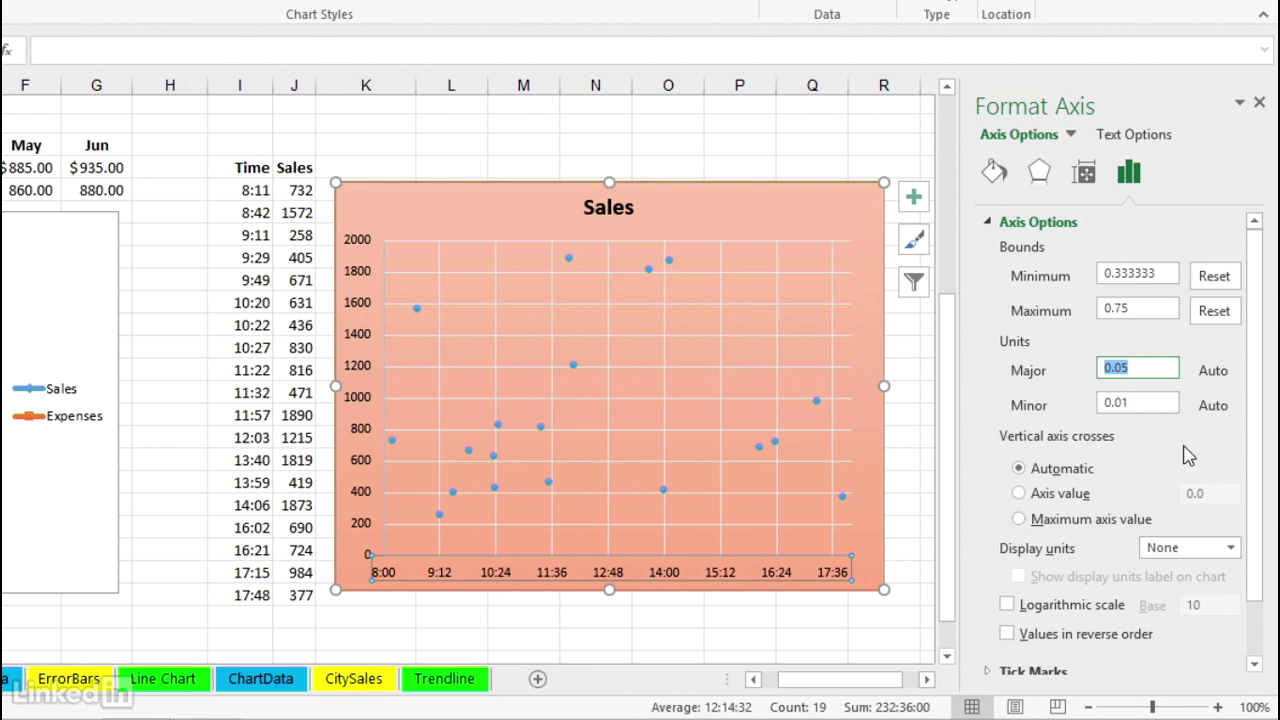
type(".083333333")
key("Return")
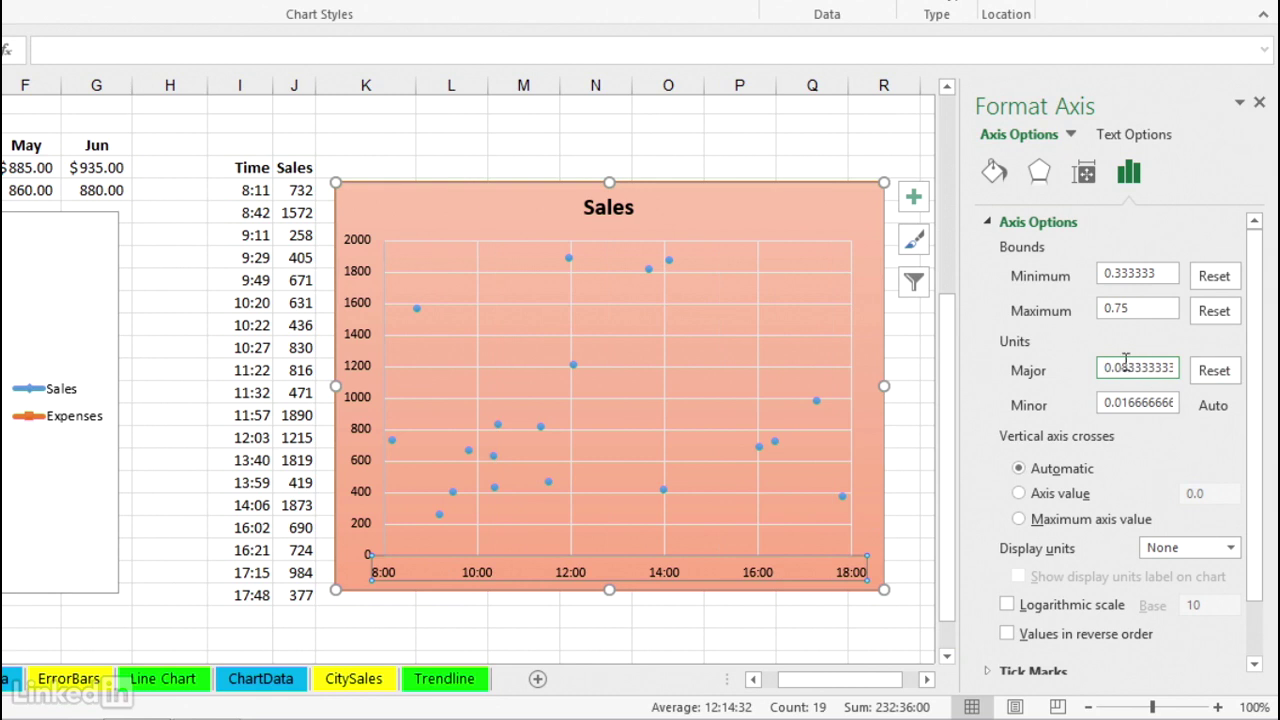
- Set the major unit of the scatter chart's horizontal time axis to 0.04166666
left_click_drag(1123, 368, 1196, 370)
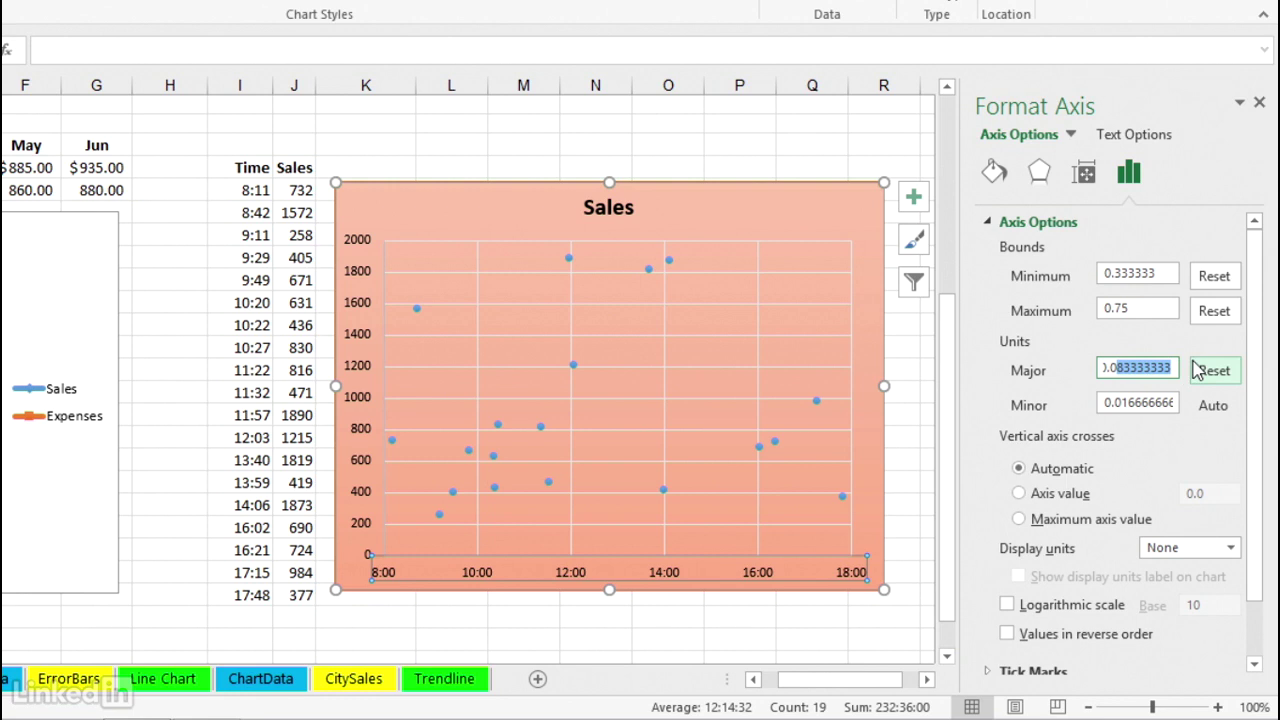
type("4166666")
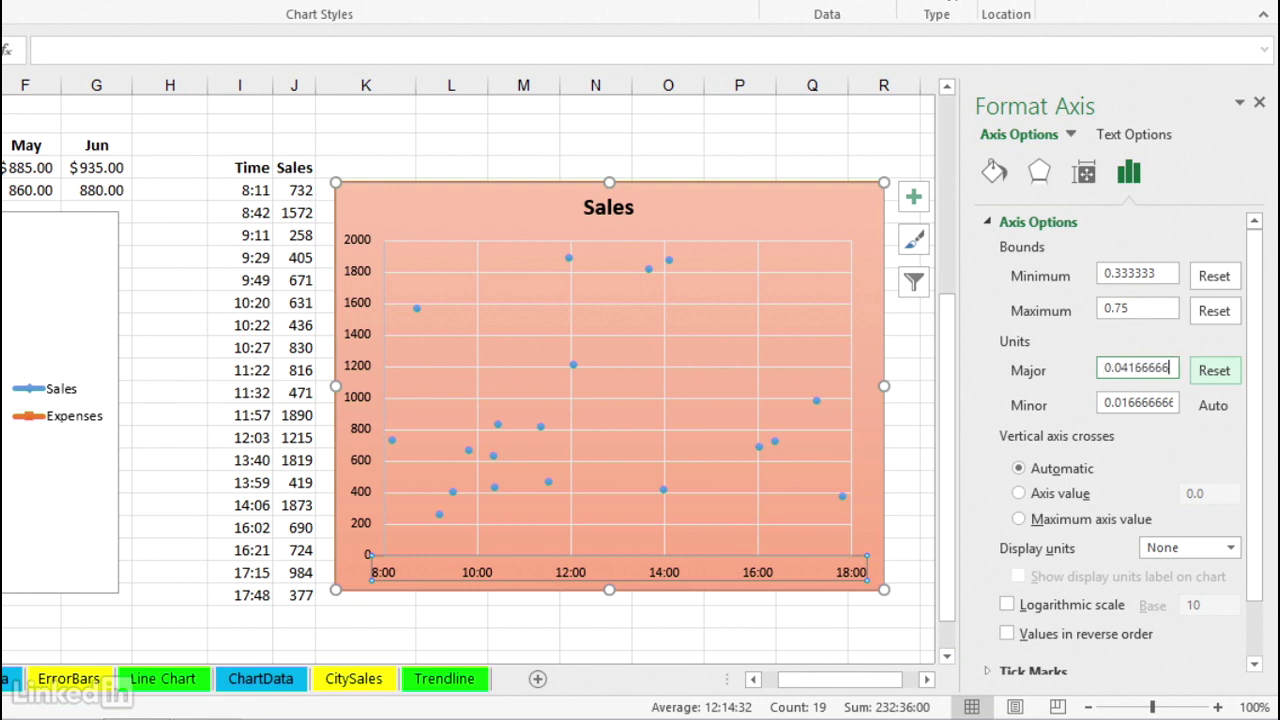
key("Return")
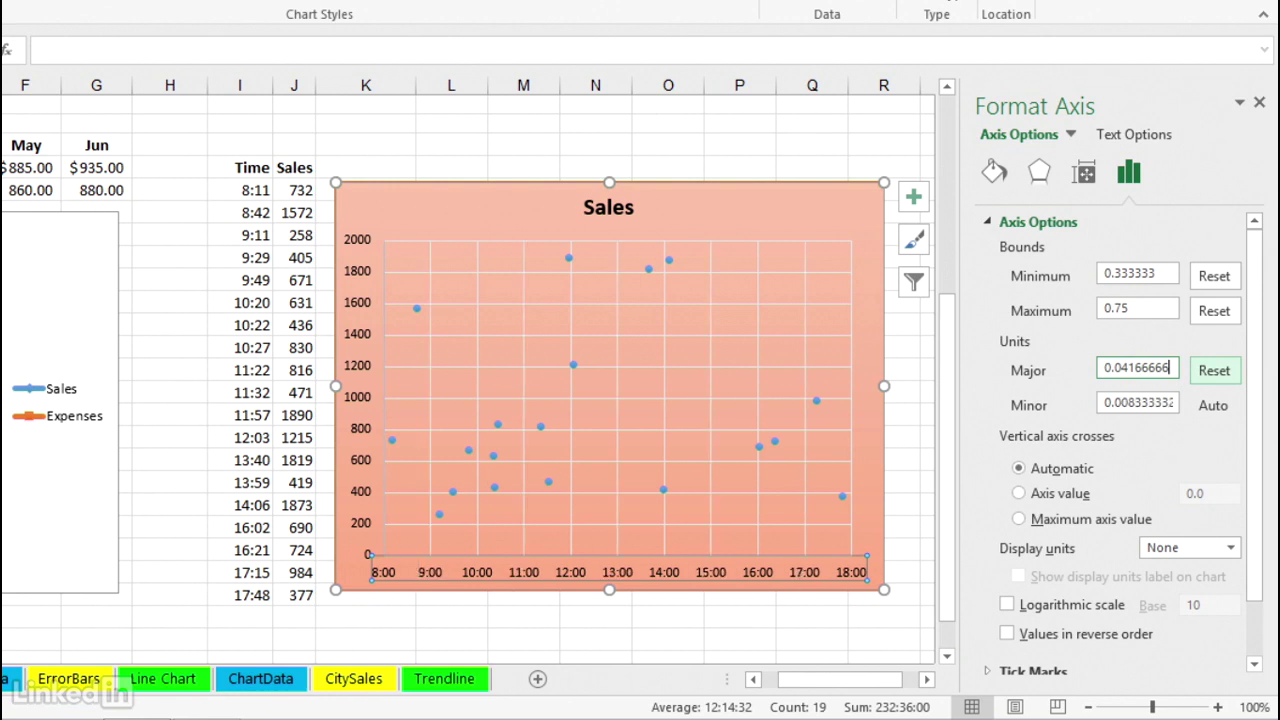